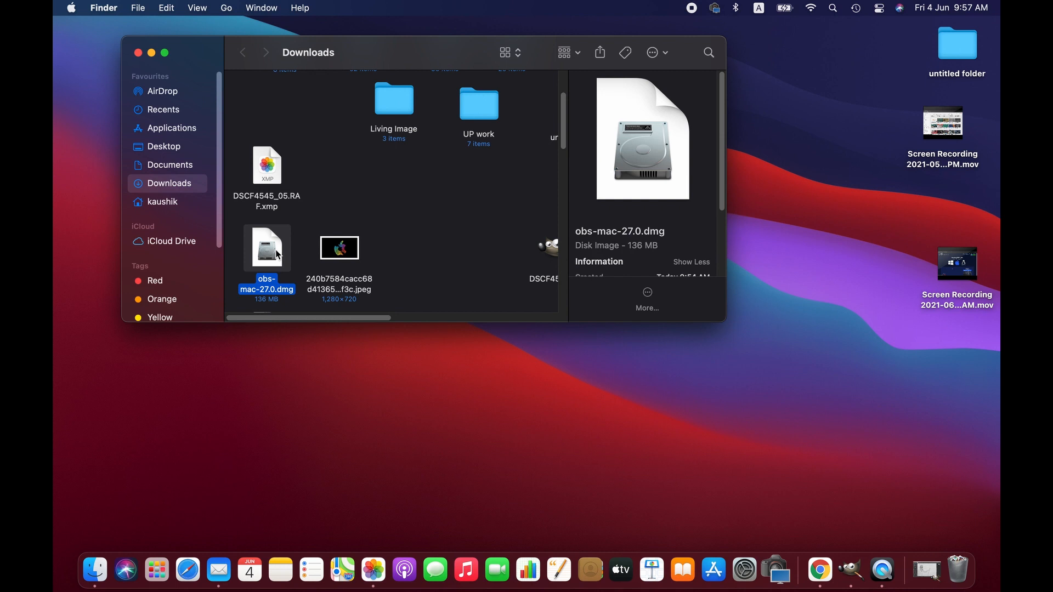
Open the obs-mac-27.0.0 disk image and install OBS by copying it into Applications
double_click(277, 254)
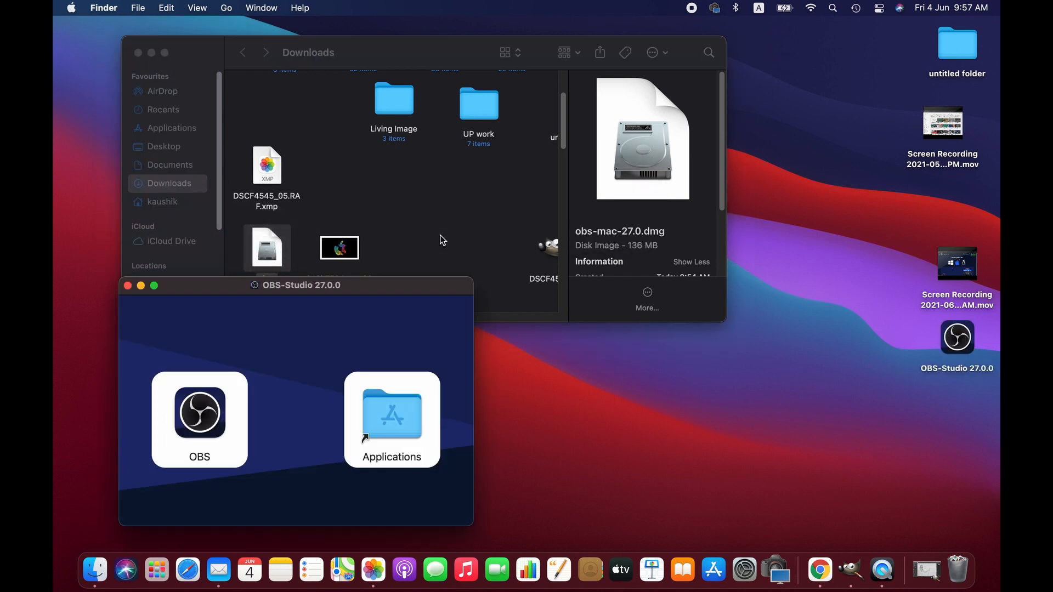
drag(226, 413, 410, 425)
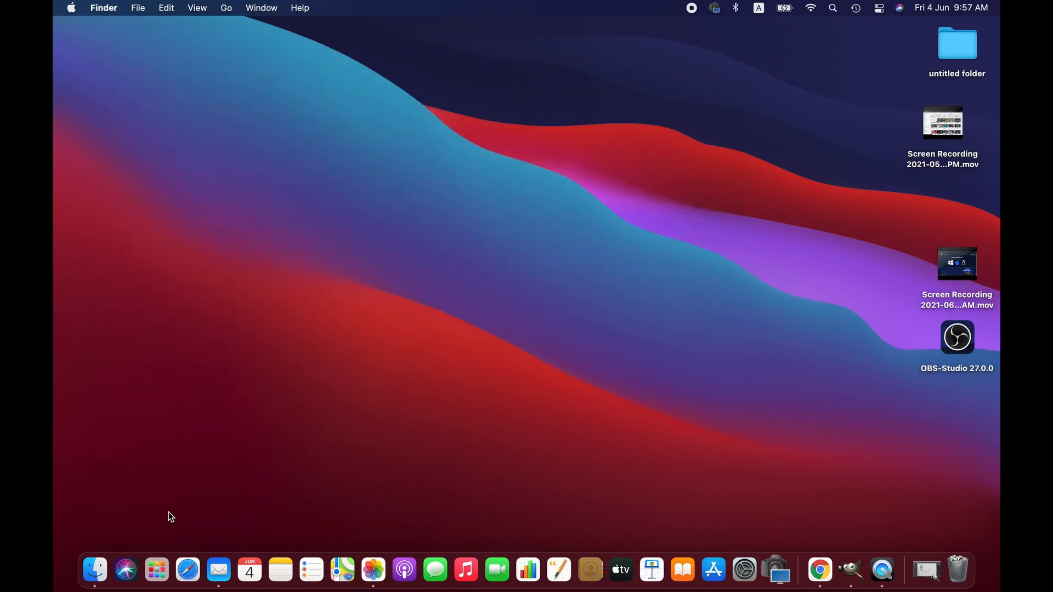
Launch OBS from Launchpad, confirm opening the downloaded app, and allow it to access the microphone
click(157, 570)
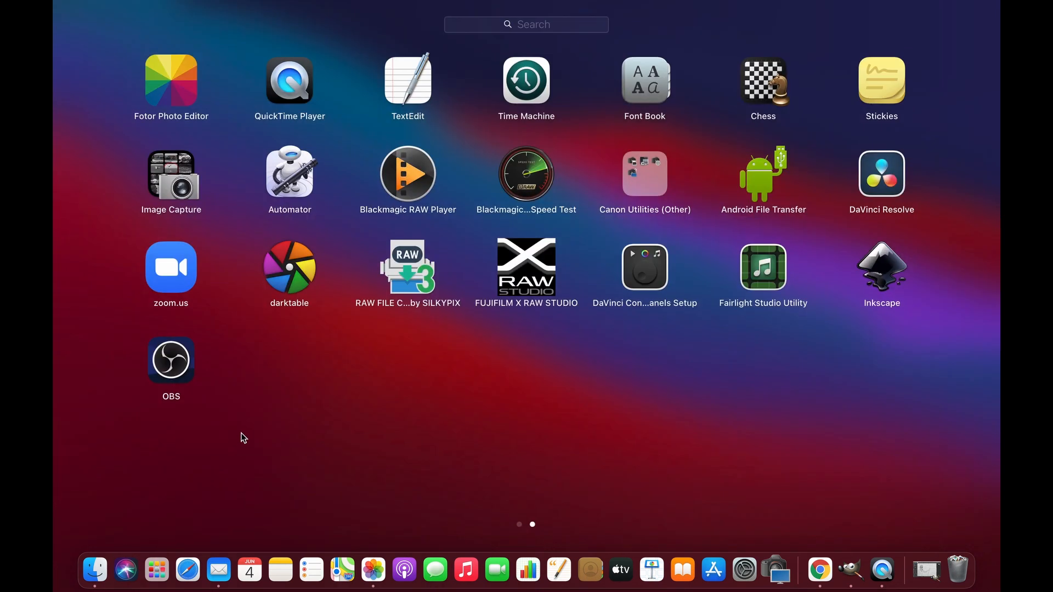
click(182, 362)
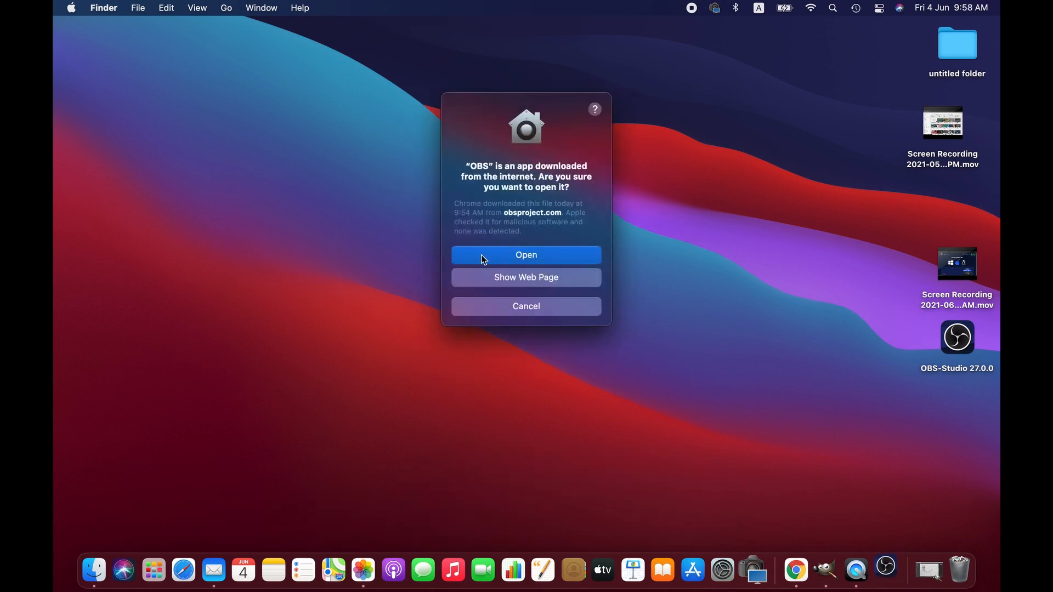
click(483, 255)
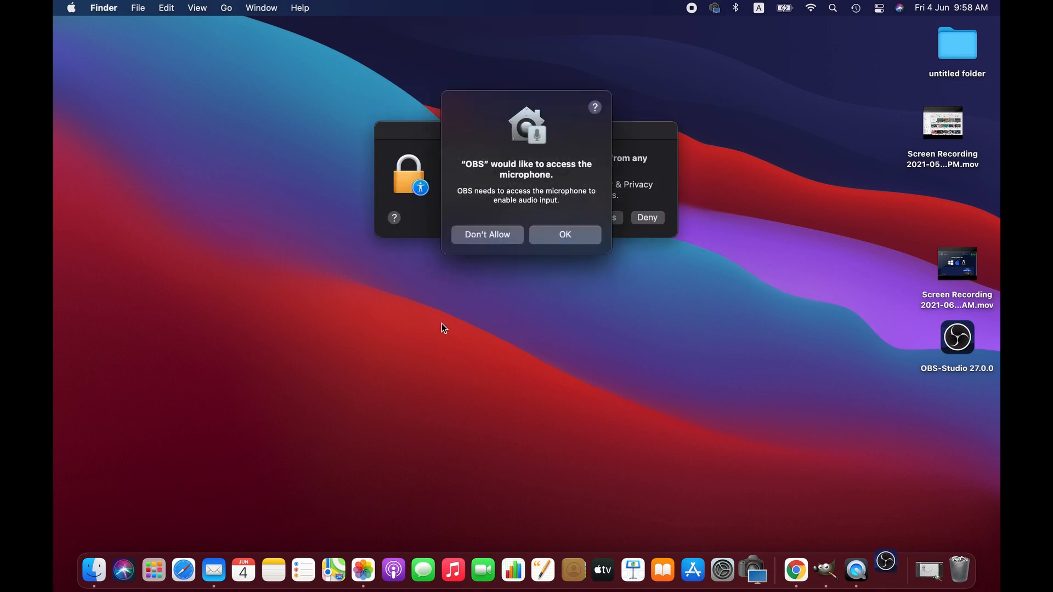
click(578, 238)
click(580, 242)
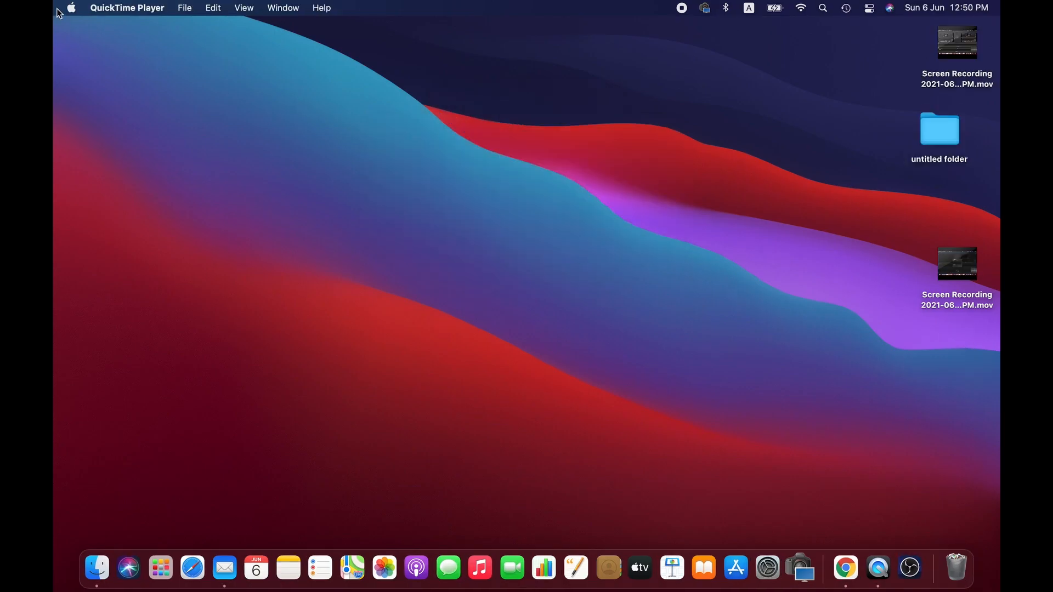
Open the Screen Recording section of Security & Privacy preferences and unlock it with the account password
click(70, 7)
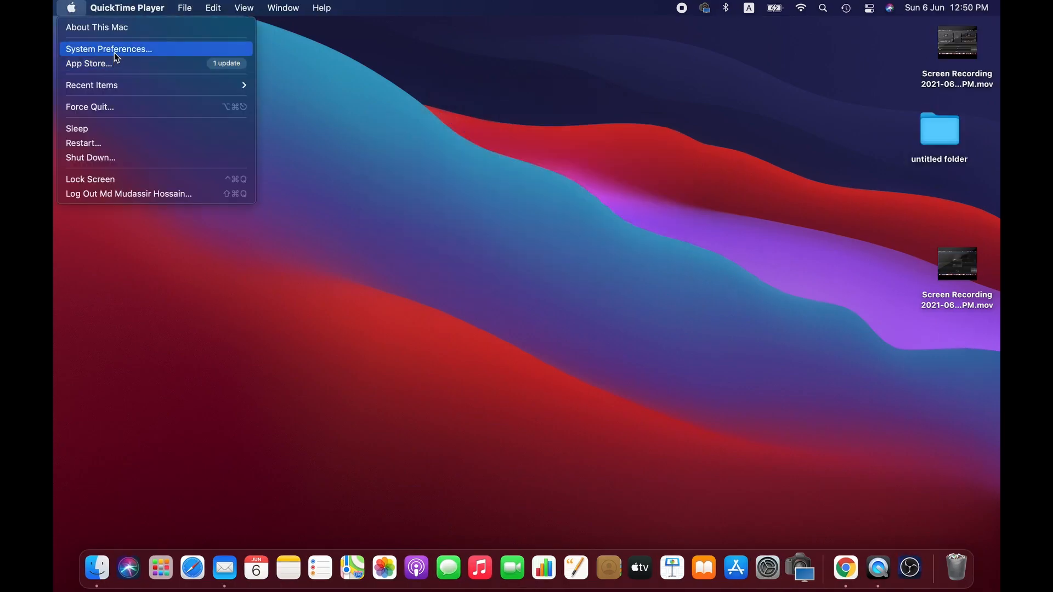
click(114, 52)
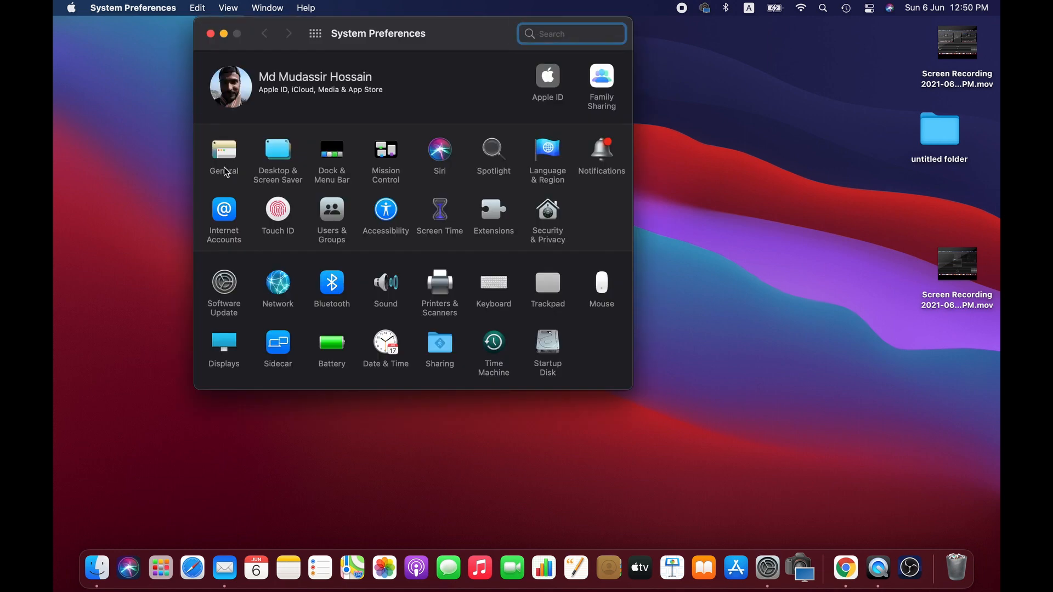
click(546, 215)
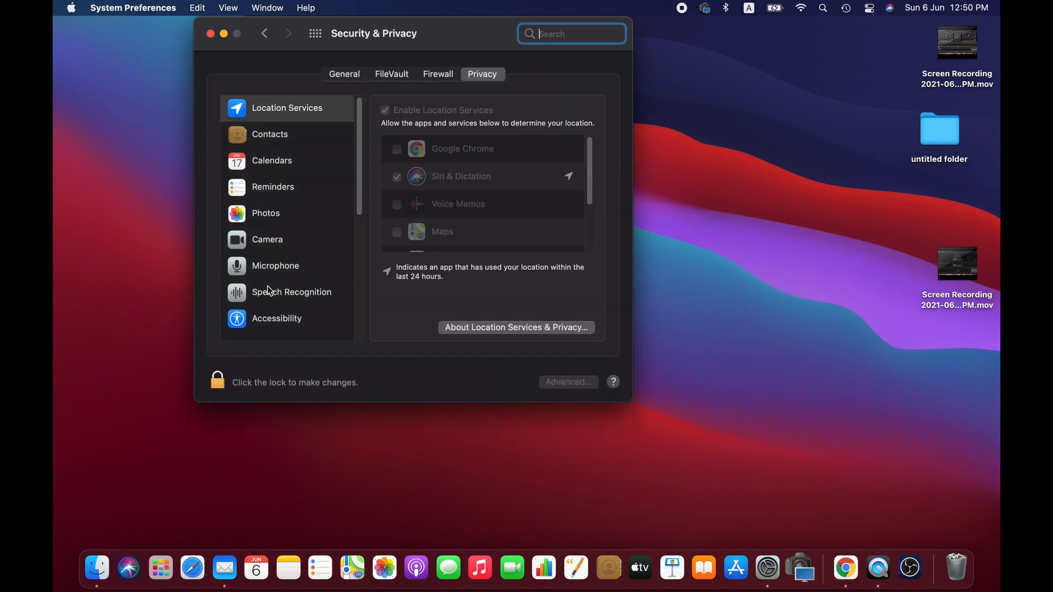
scroll(269, 291, down, 8)
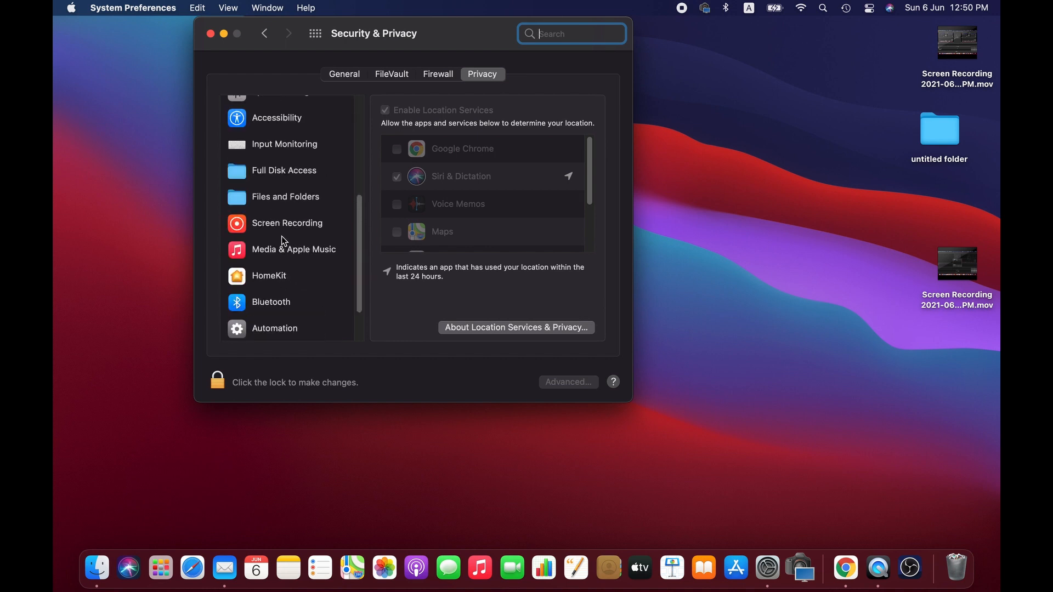
click(283, 229)
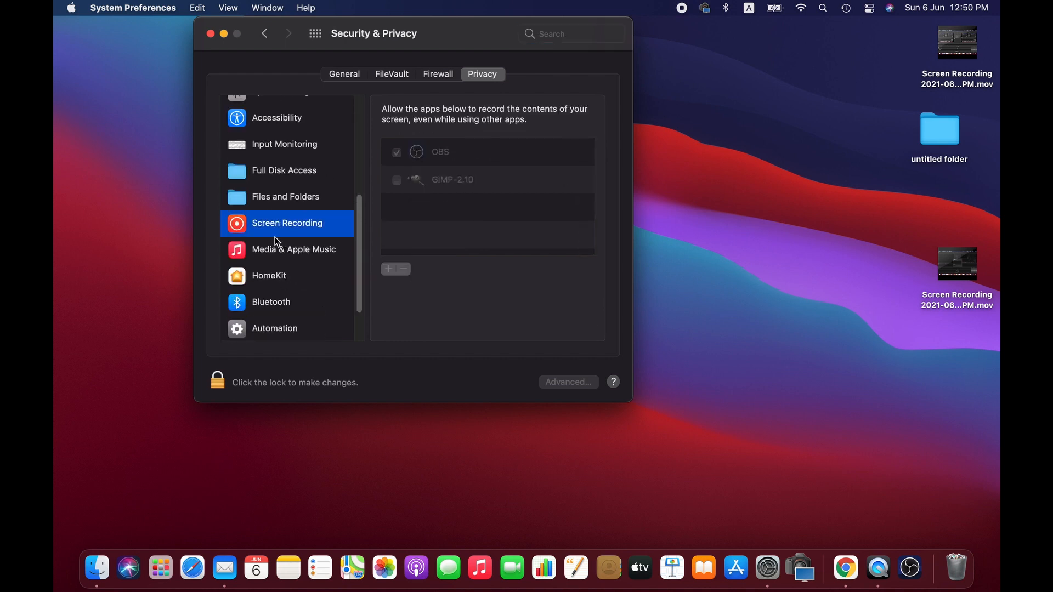
click(217, 379)
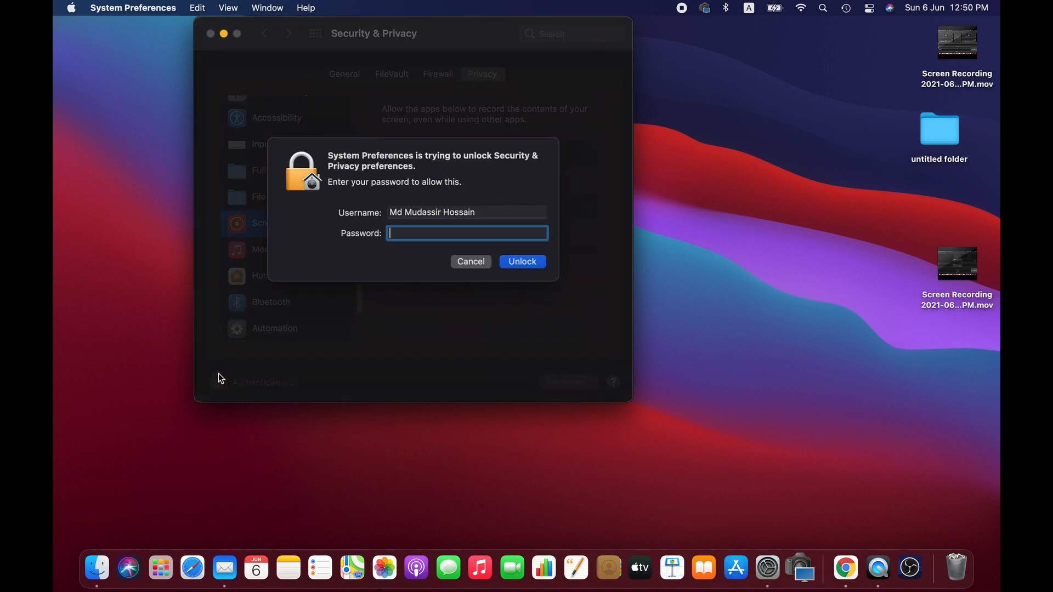
text(•)
key(Return)
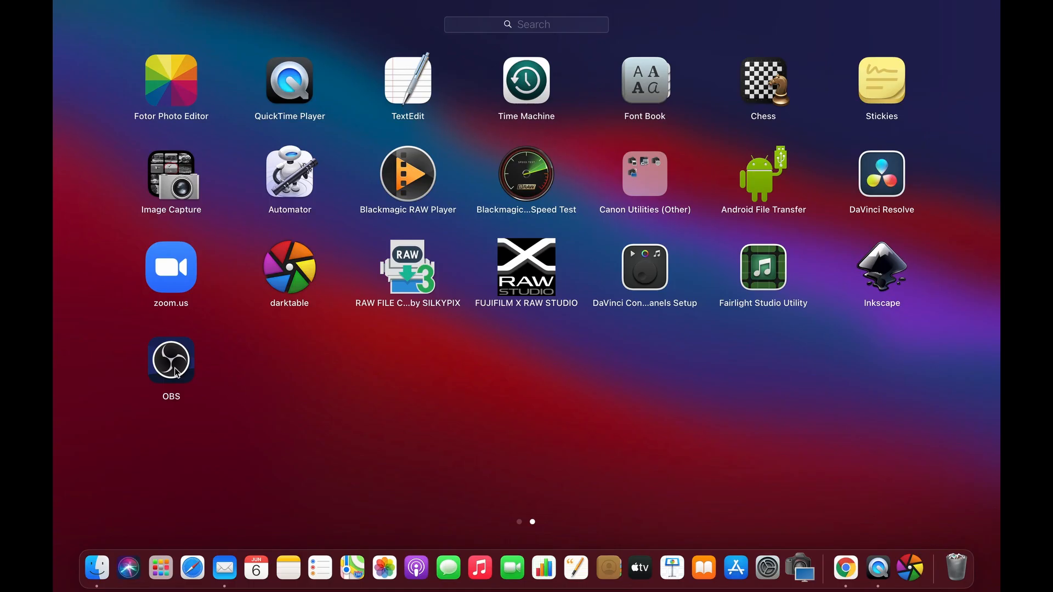
Open the OBS Settings dialog
click(174, 368)
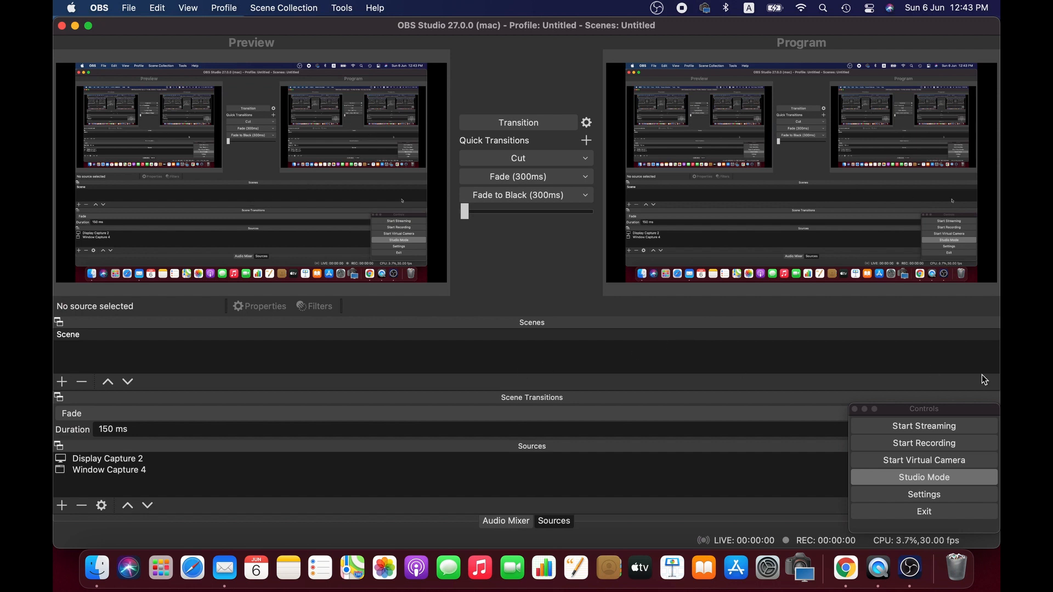
click(909, 494)
click(909, 495)
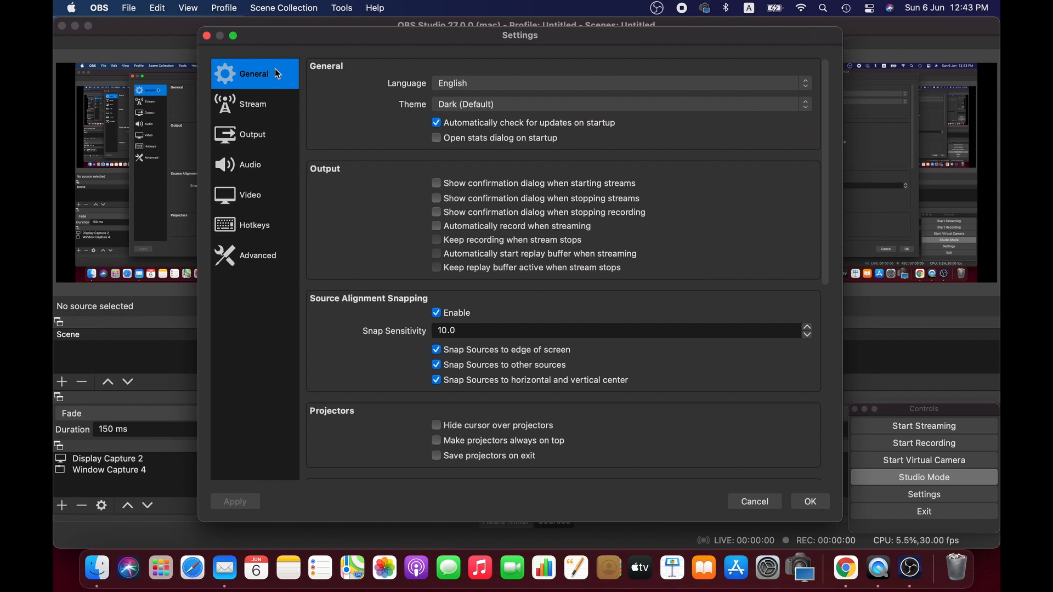
click(795, 86)
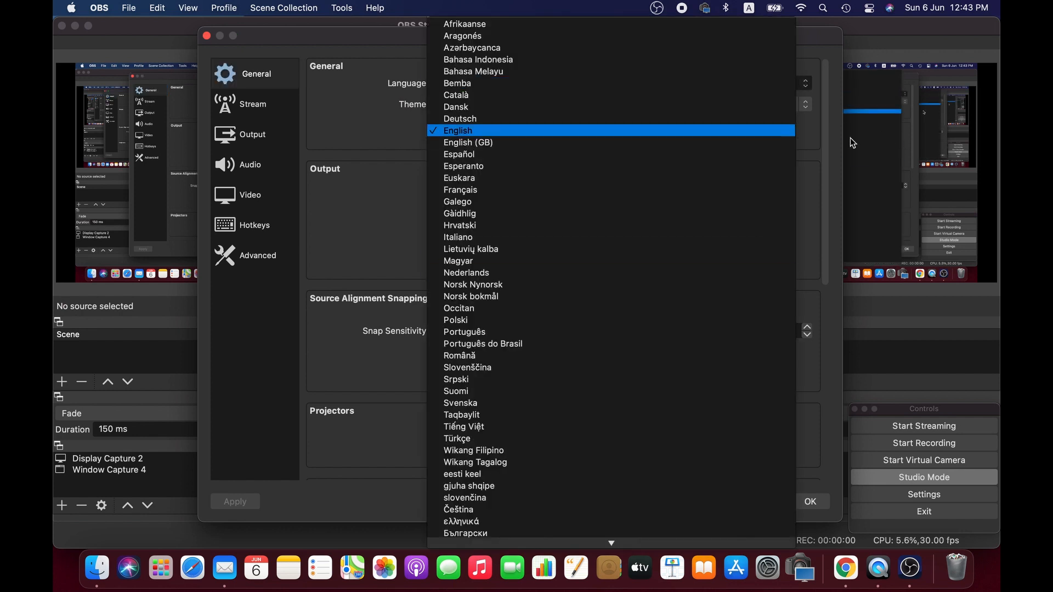
click(809, 171)
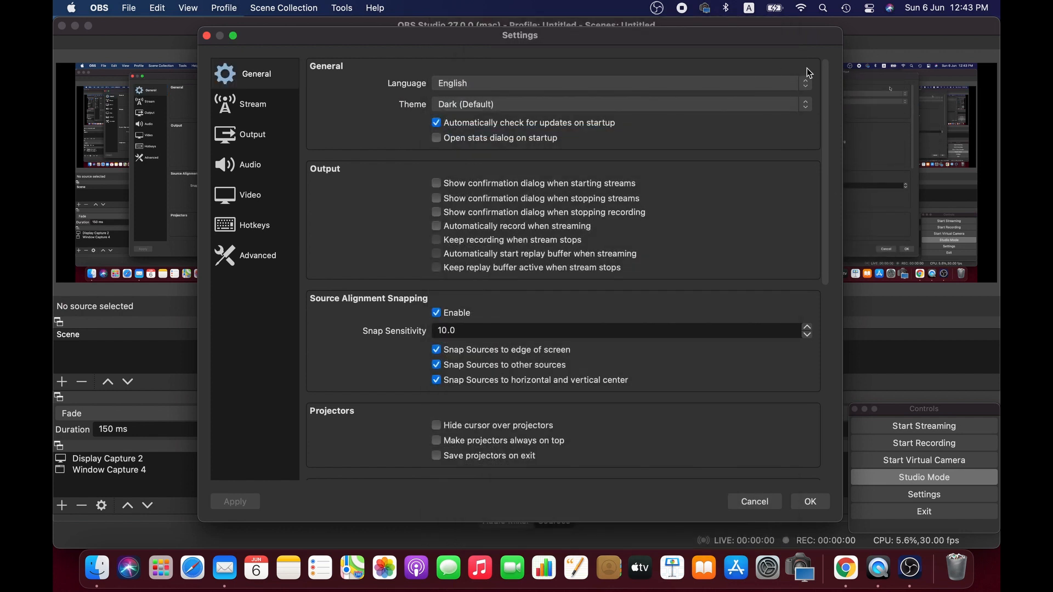
click(756, 87)
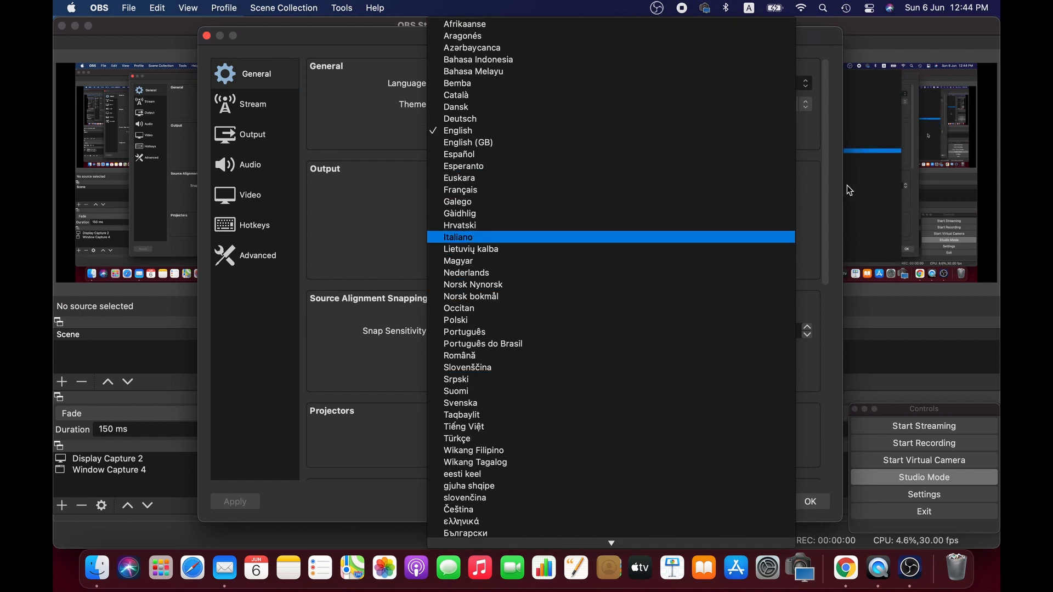
click(365, 200)
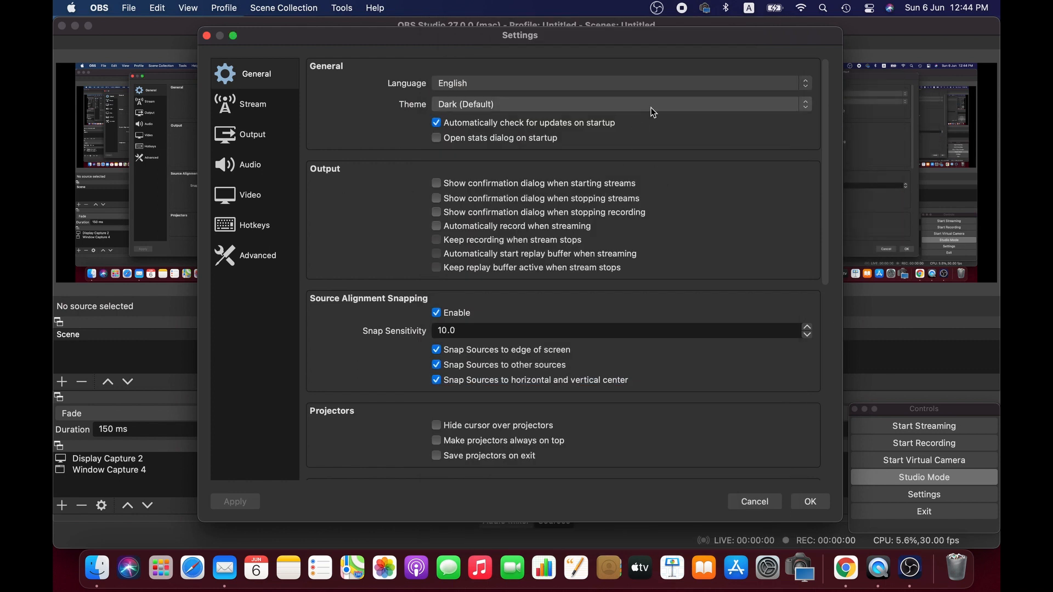
Change the interface theme to Rachni
click(614, 105)
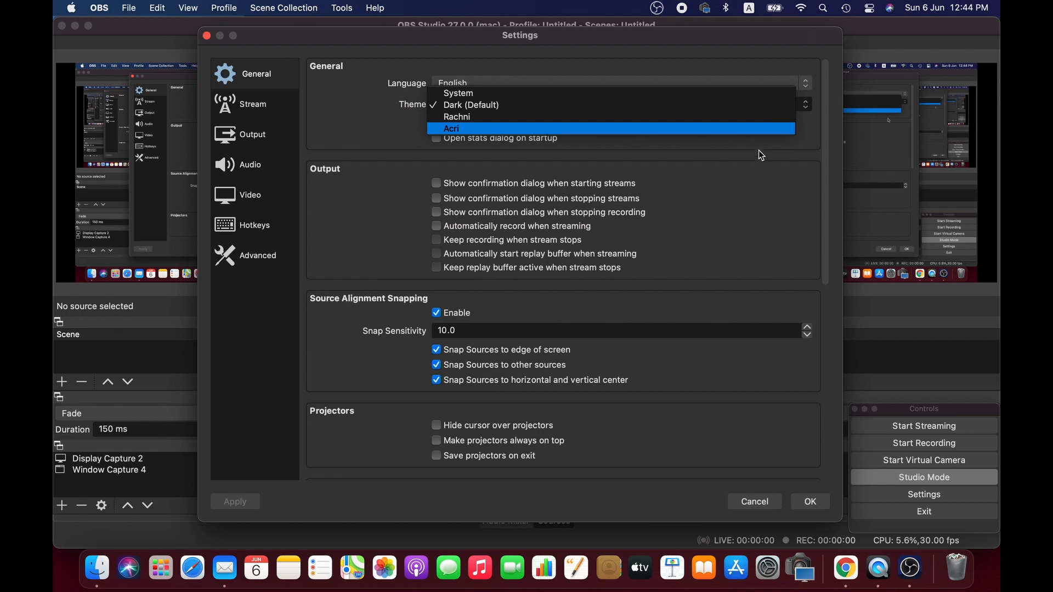
click(623, 116)
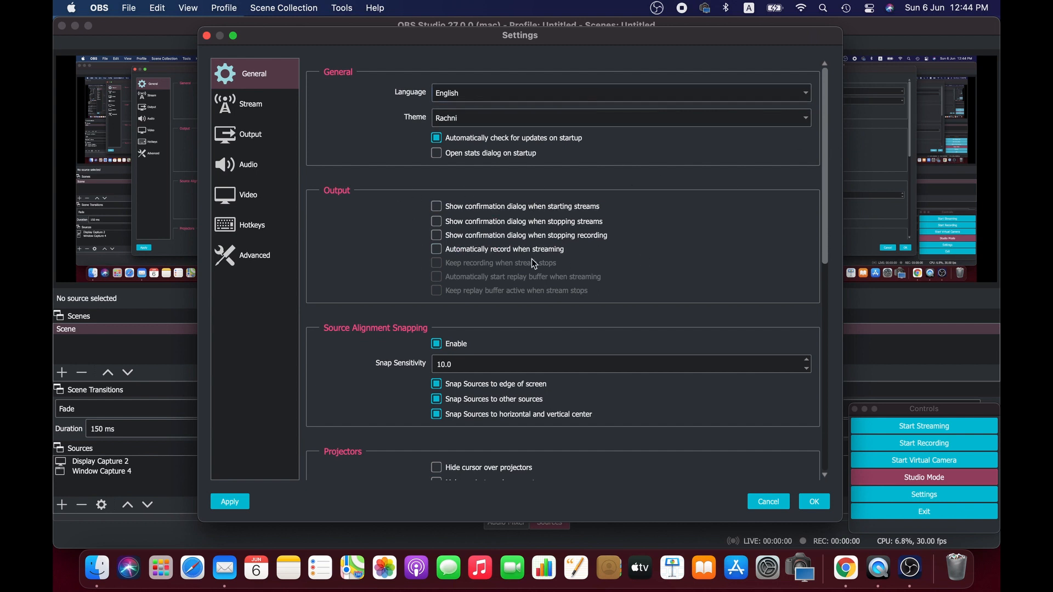
Scroll through the General settings to review the output, snapping, projector, tray, preview and studio mode options
scroll(418, 296, down, 3)
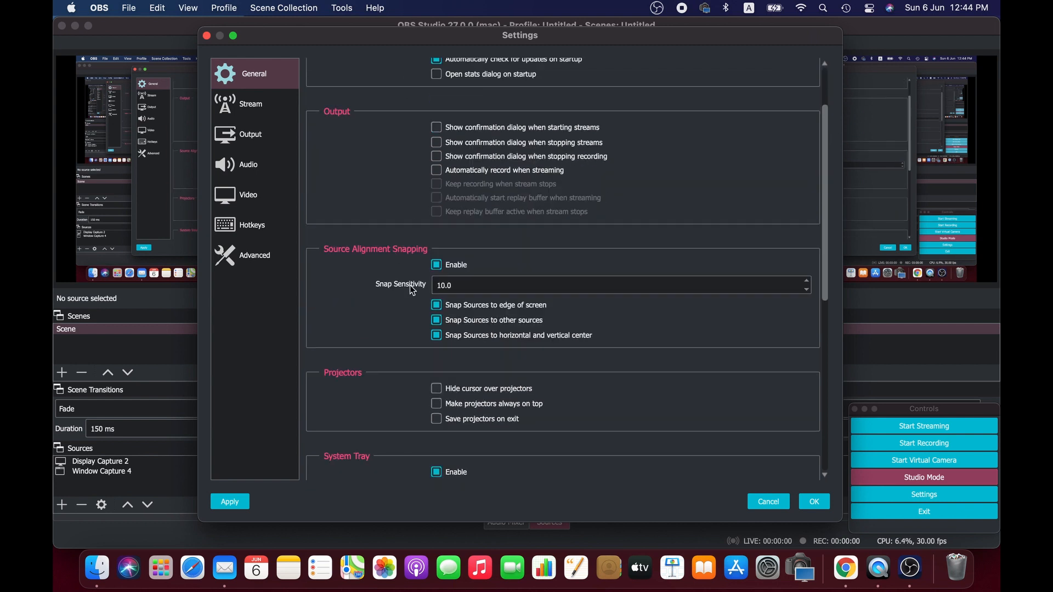
scroll(441, 230, up, 3)
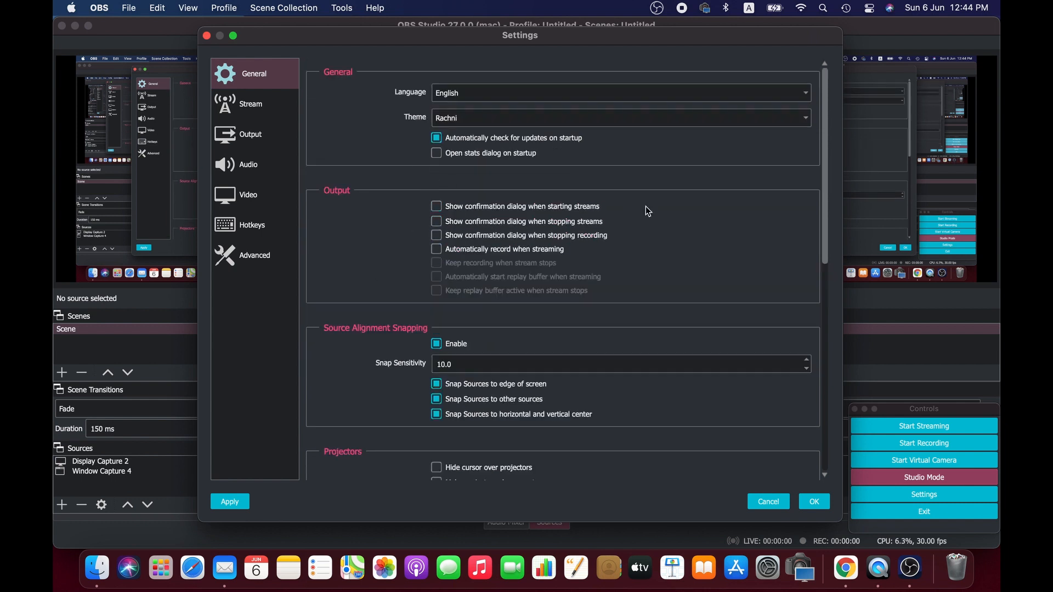
scroll(623, 267, down, 3)
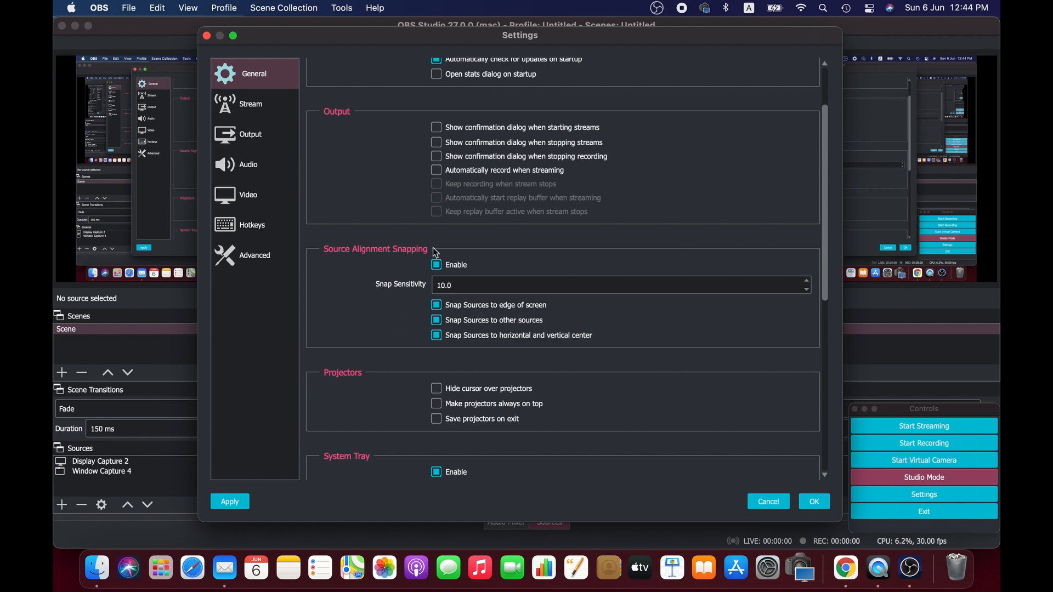
scroll(439, 307, down, 3)
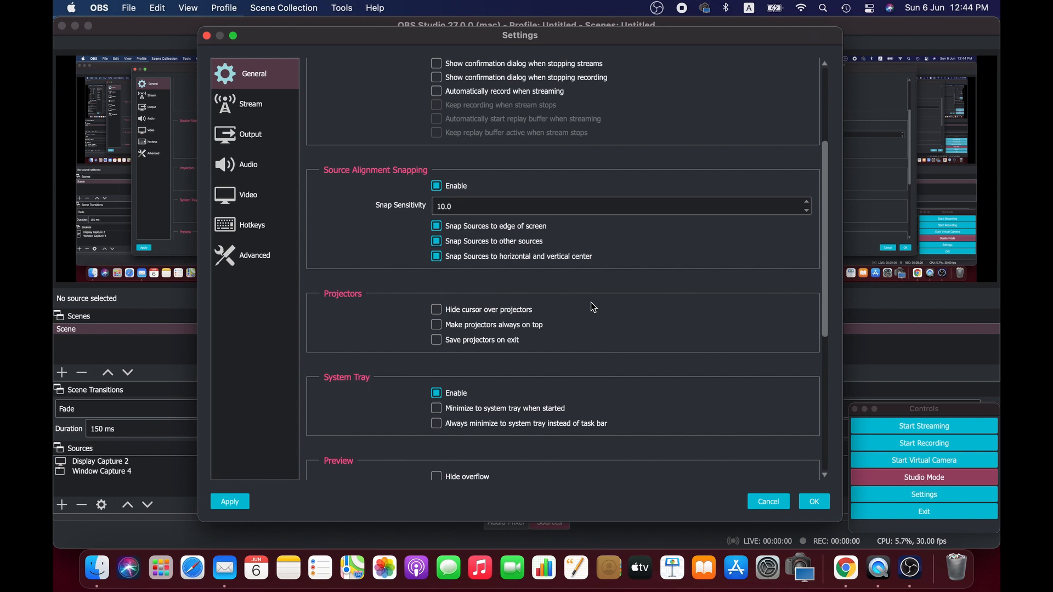
scroll(680, 311, down, 5)
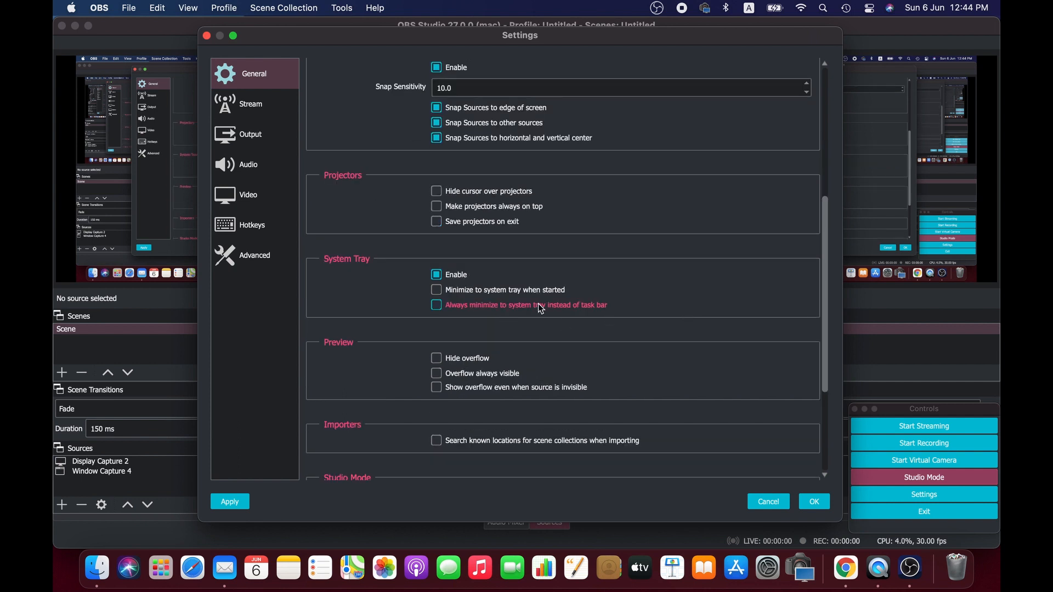
scroll(525, 315, down, 5)
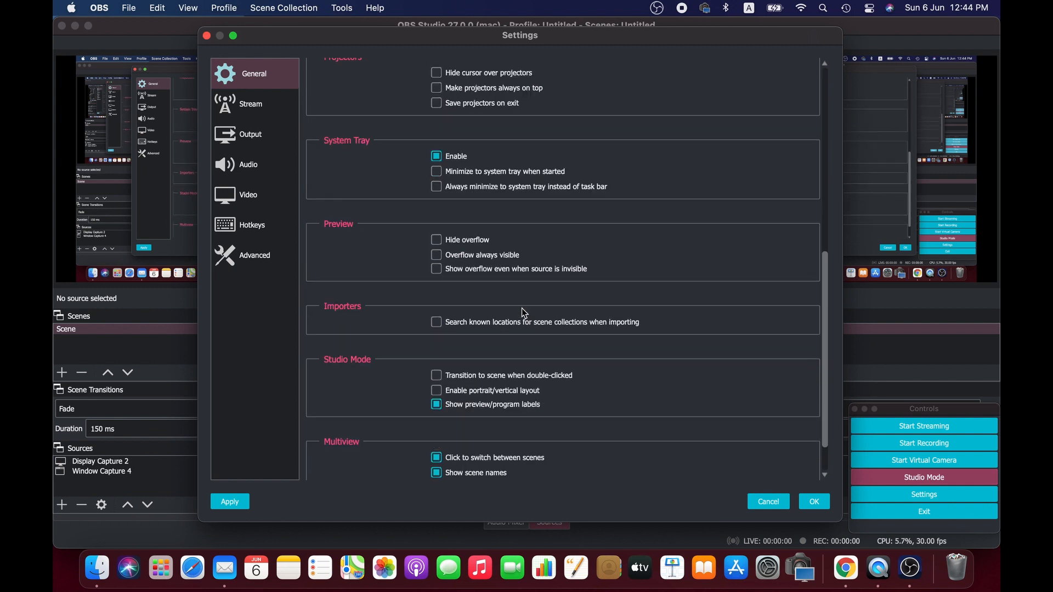
scroll(525, 313, down, 2)
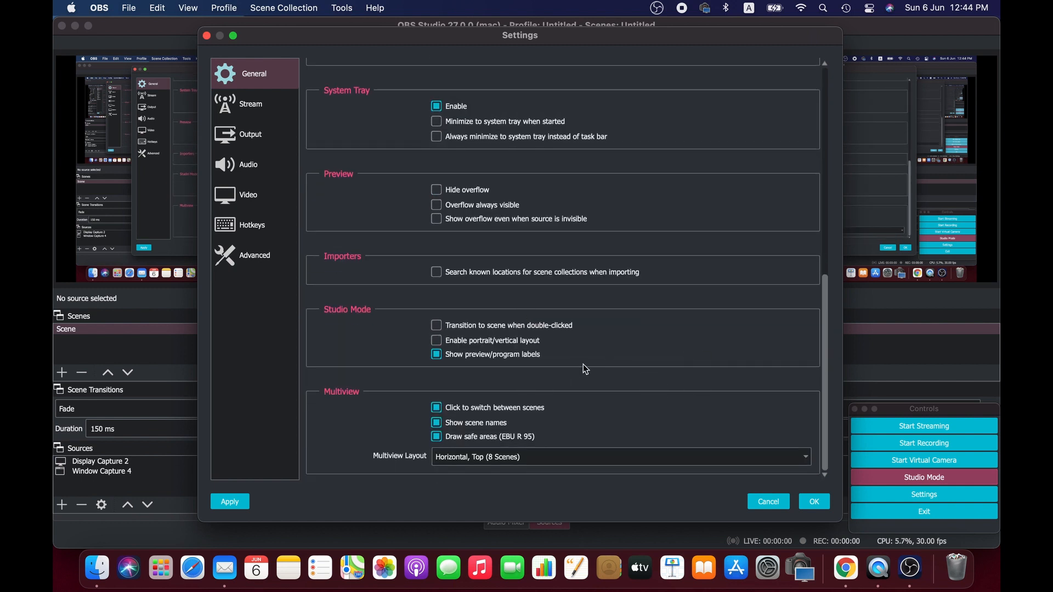
scroll(465, 296, up, 12)
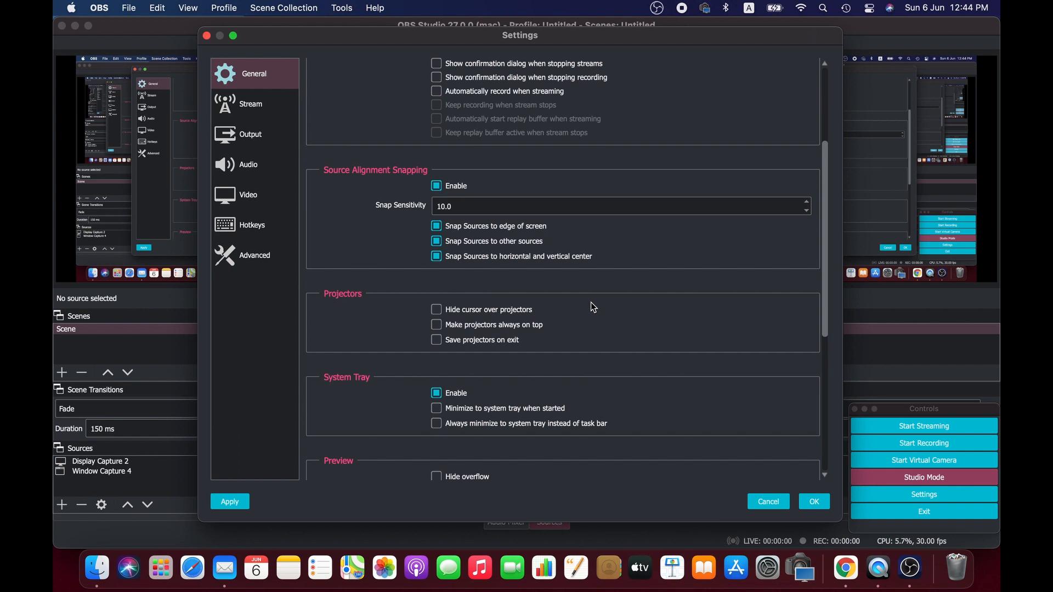
scroll(680, 307, down, 5)
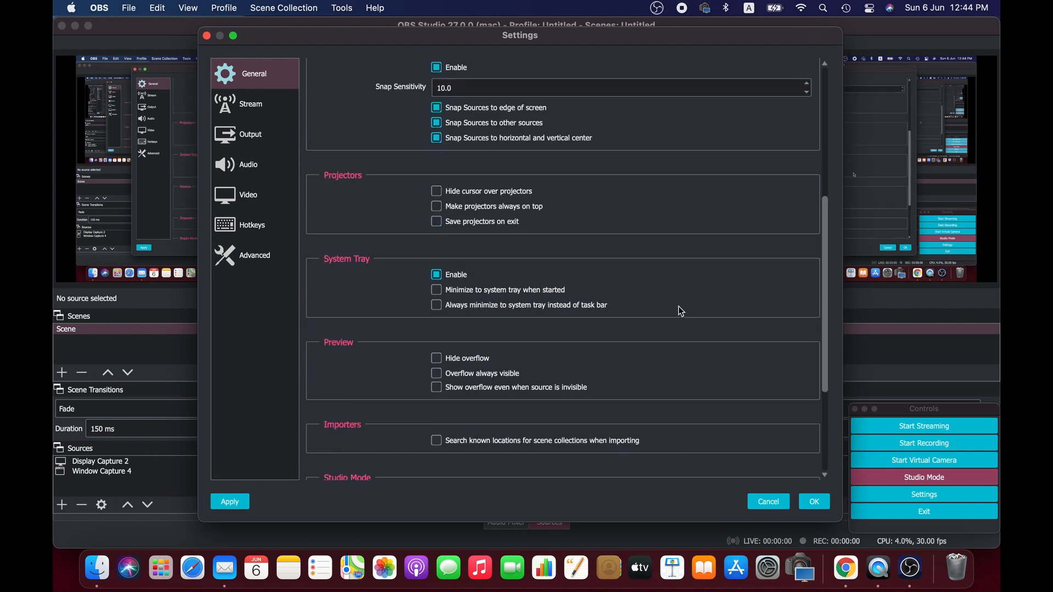
scroll(553, 301, down, 5)
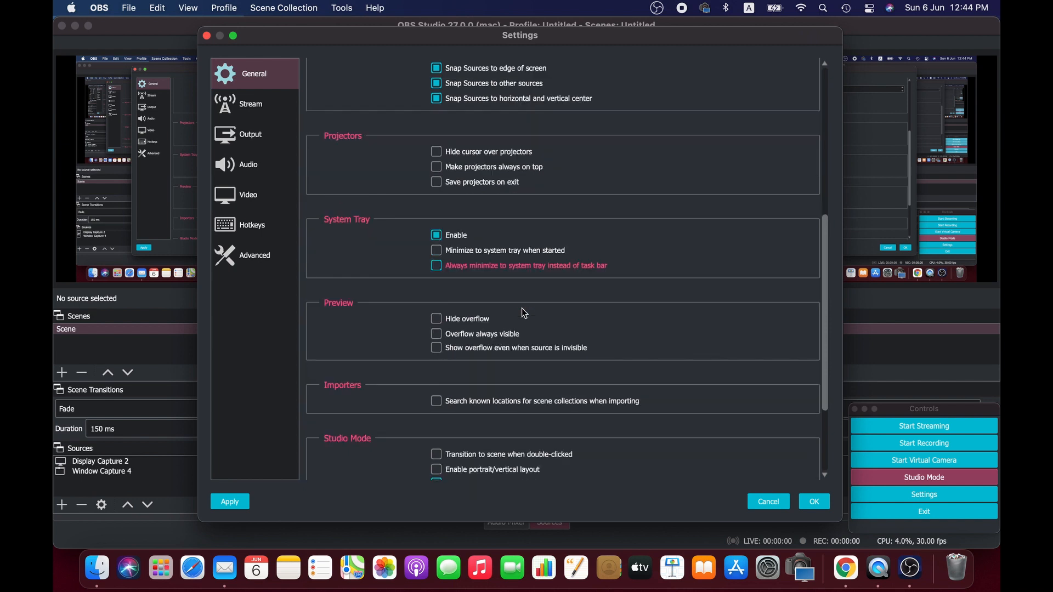
scroll(548, 274, up, 10)
Open the Stream settings and inspect the available streaming service options
click(240, 121)
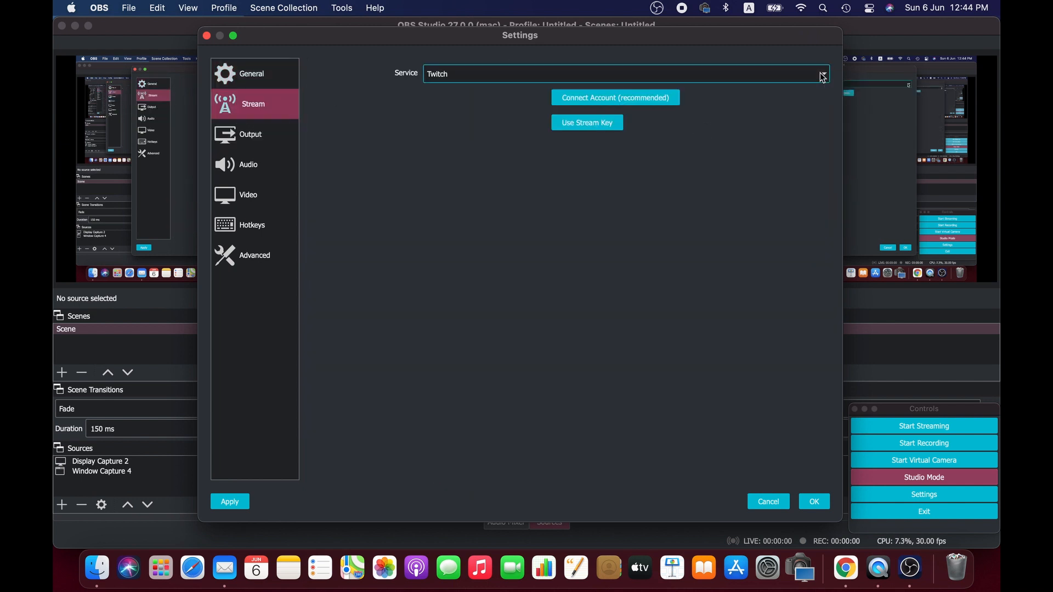
click(753, 72)
click(640, 200)
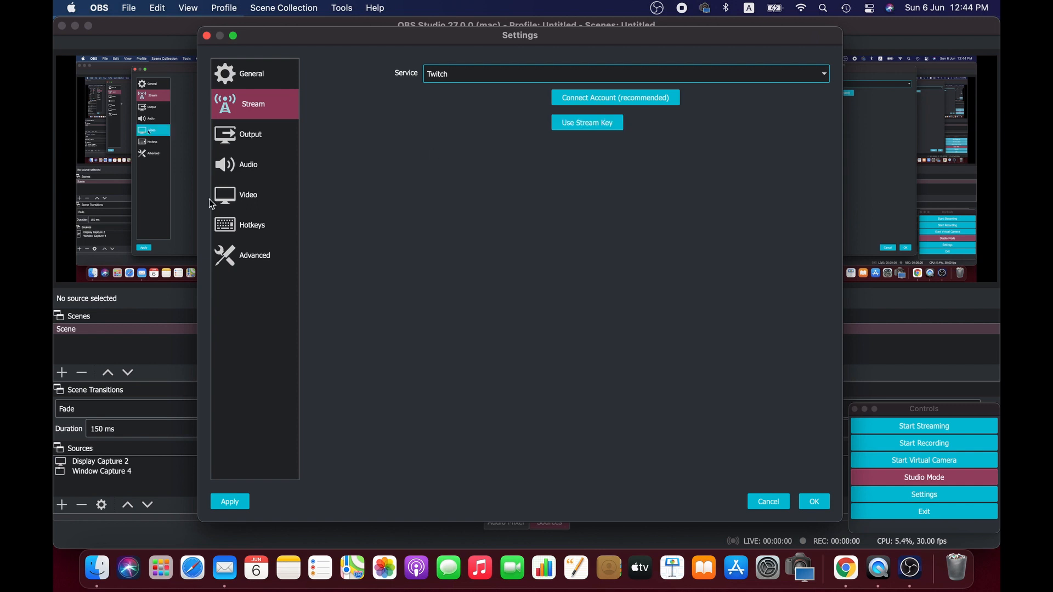
Open the Output settings and inspect the Output Mode choices
click(258, 143)
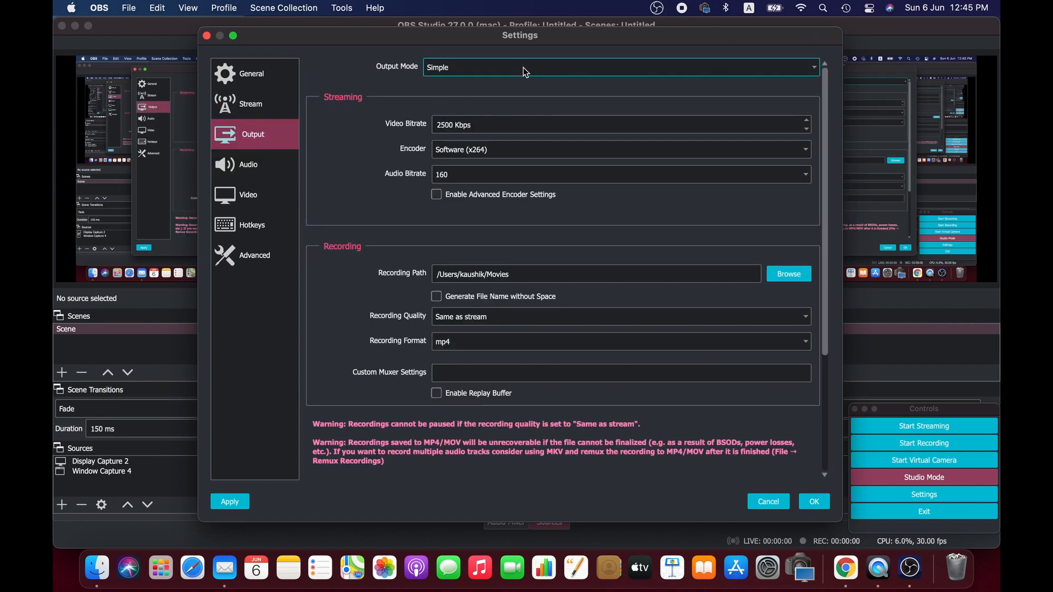
click(749, 68)
click(748, 66)
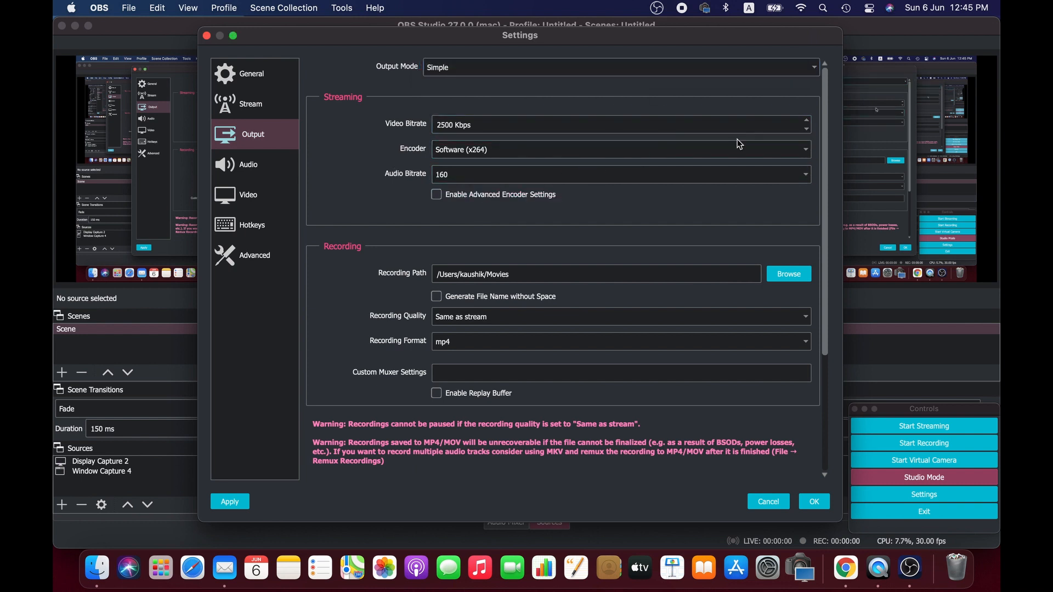
Review the Output recording options, then open the Audio settings and inspect the channels and global audio device options
scroll(578, 193, down, 3)
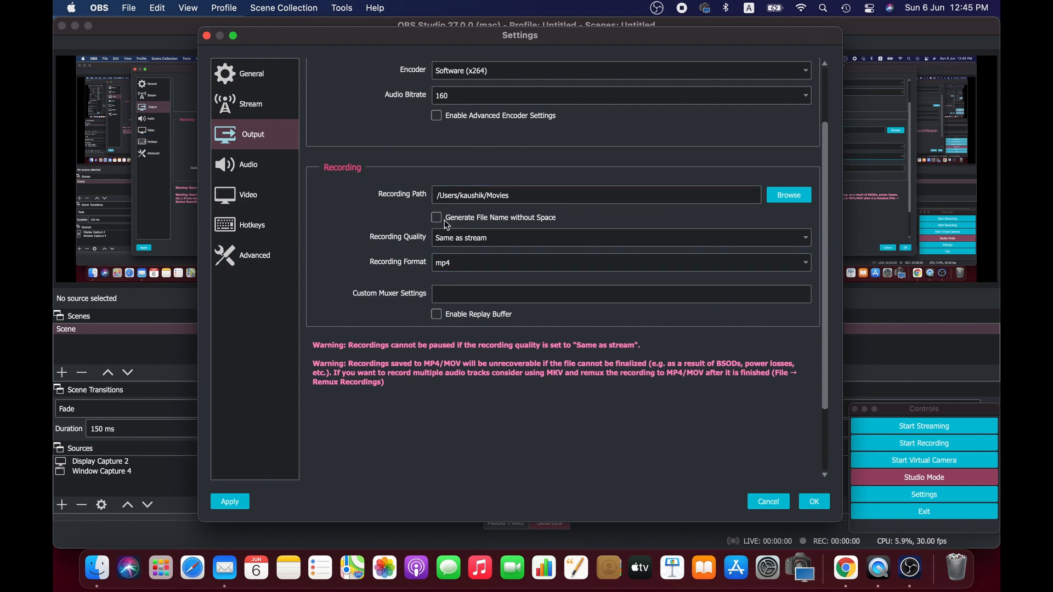
click(271, 169)
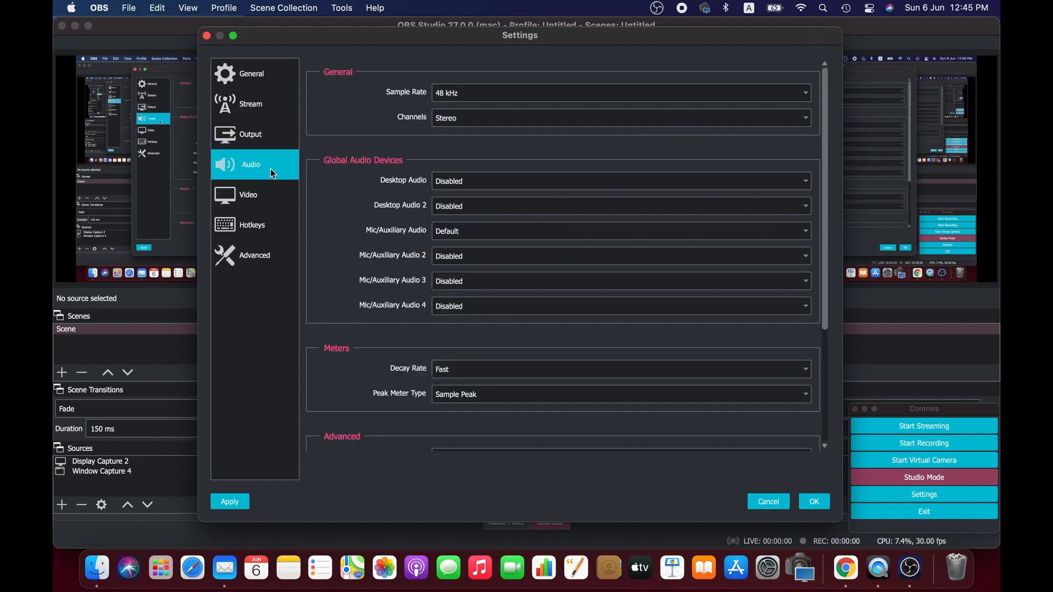
click(776, 120)
click(580, 115)
scroll(426, 270, down, 3)
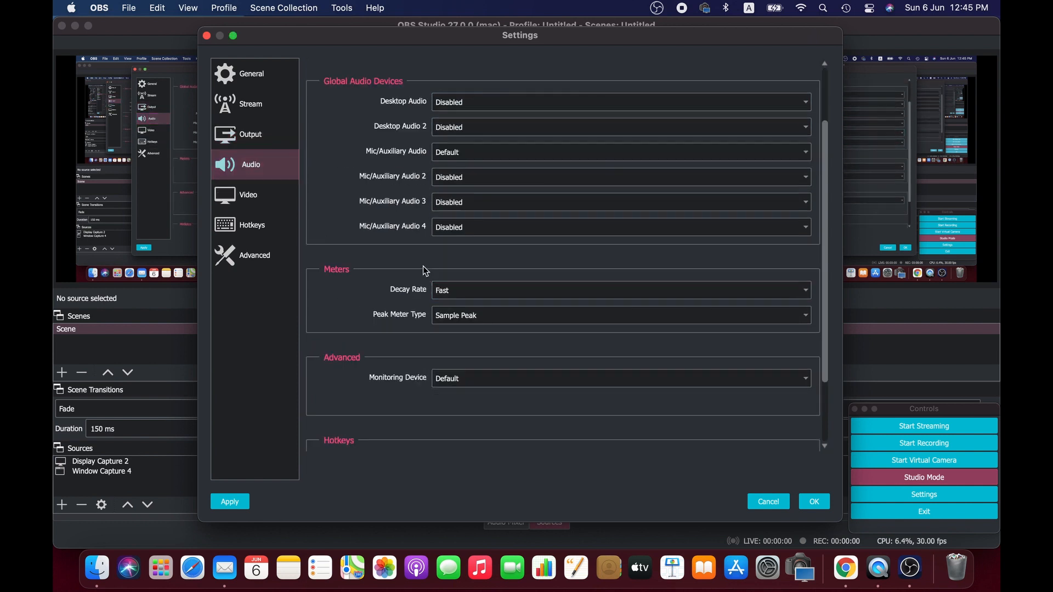
scroll(517, 305, down, 3)
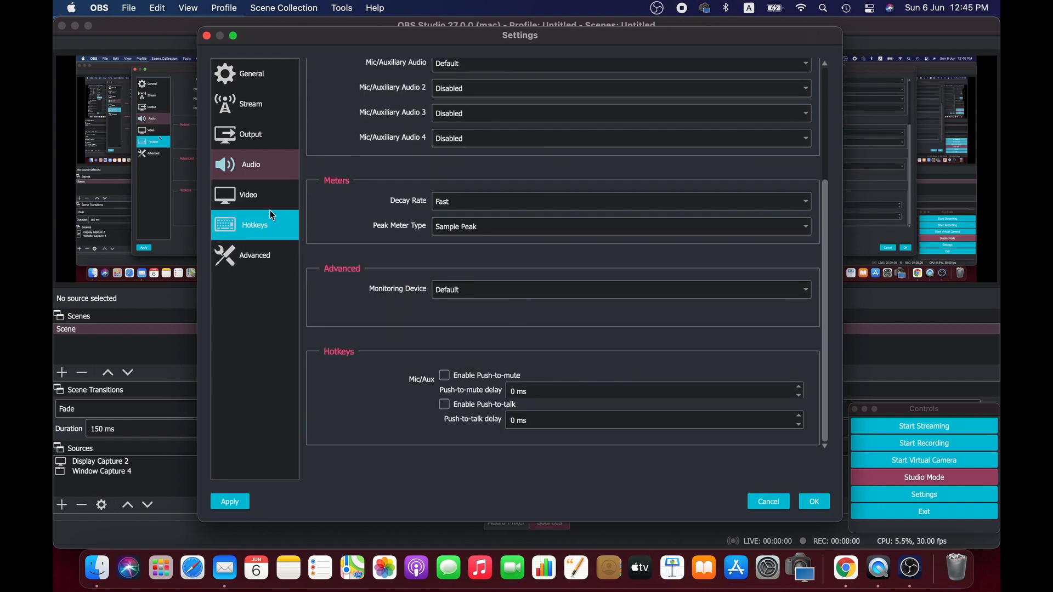
Open the Video settings and inspect the base and output resolution choices
click(269, 199)
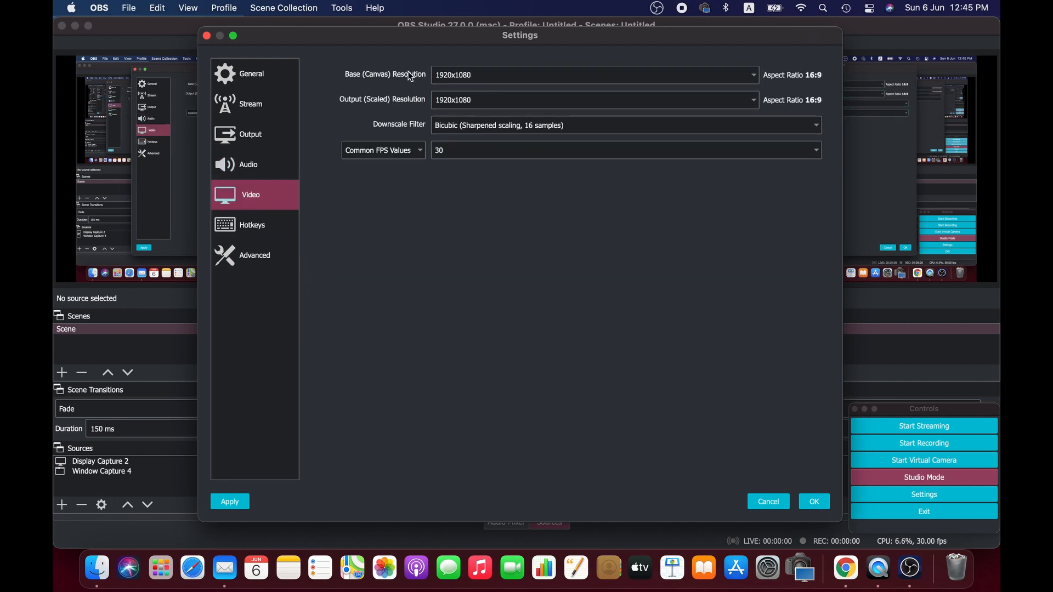
click(751, 76)
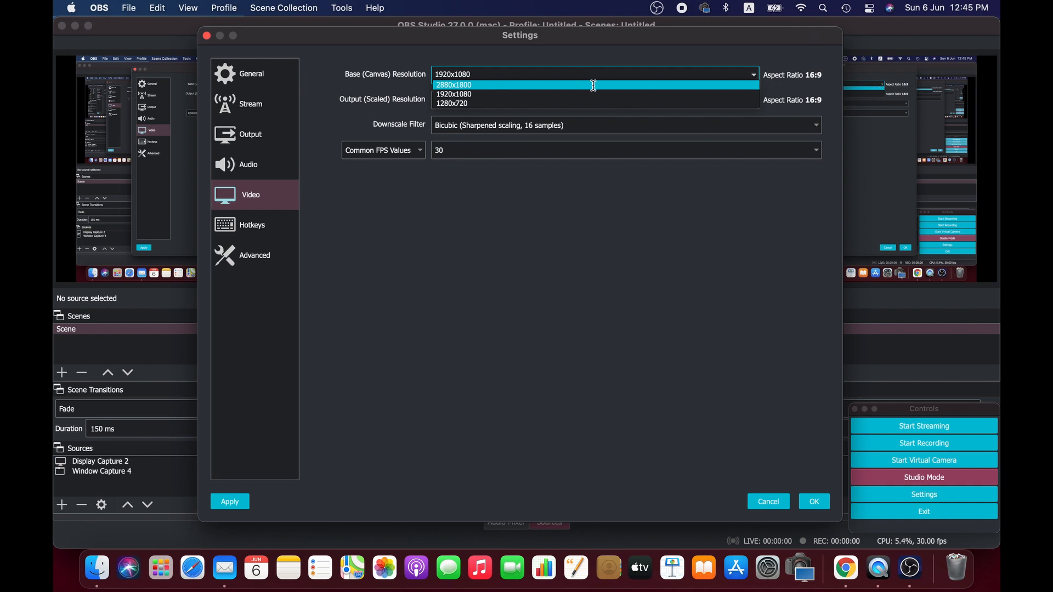
click(770, 61)
click(754, 100)
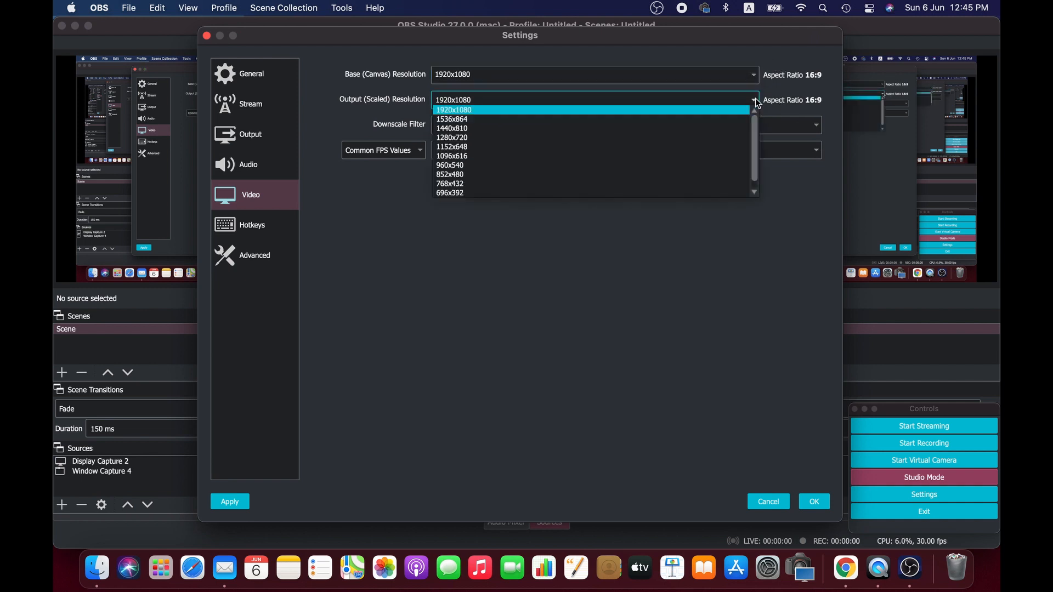
click(775, 104)
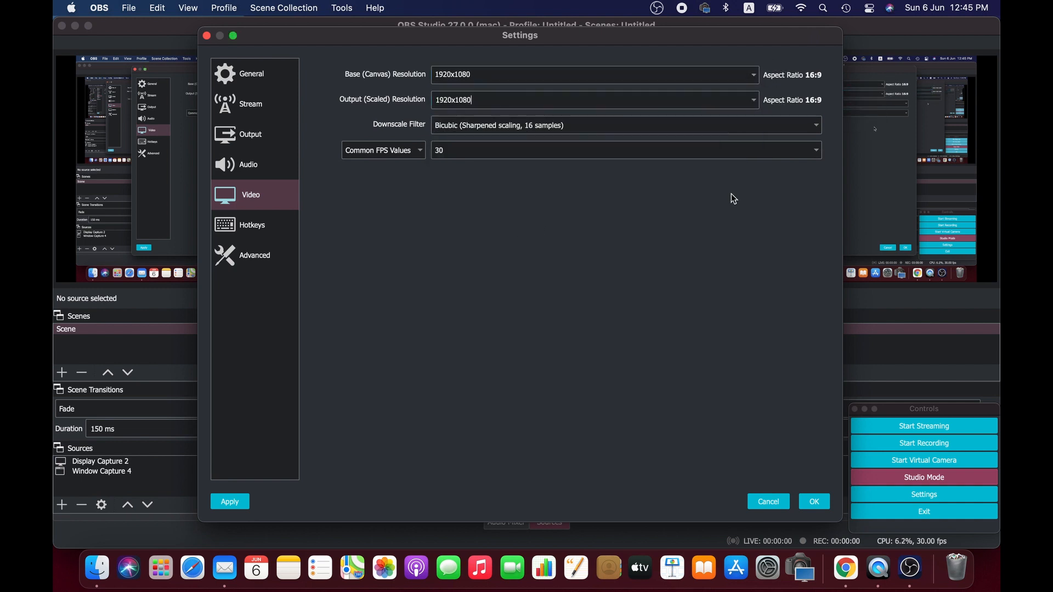
Browse the Hotkeys and Advanced settings pages, then close the Settings dialog without applying
click(242, 226)
click(252, 254)
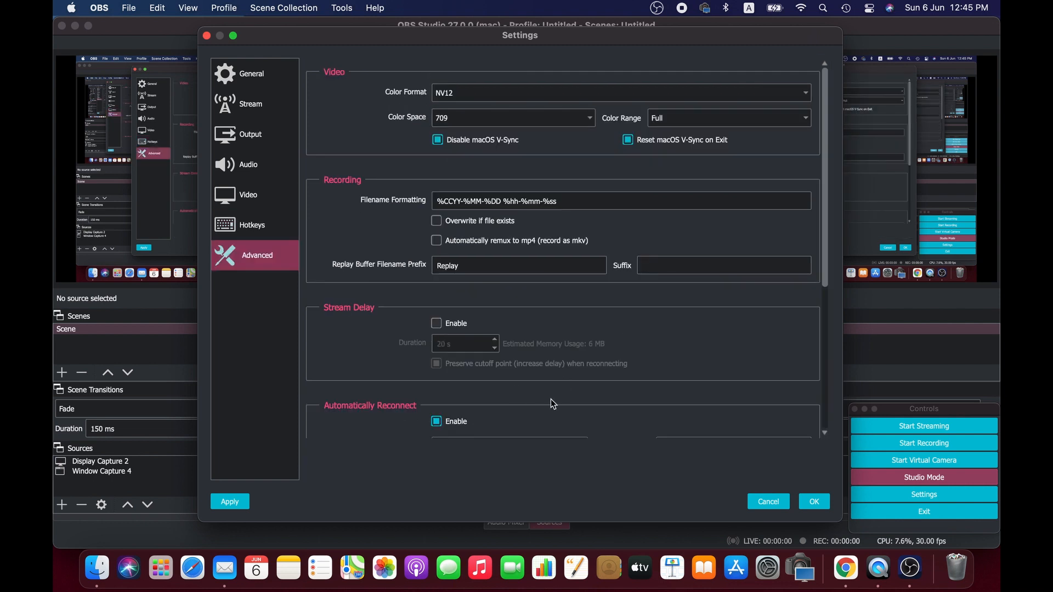
scroll(555, 357, down, 5)
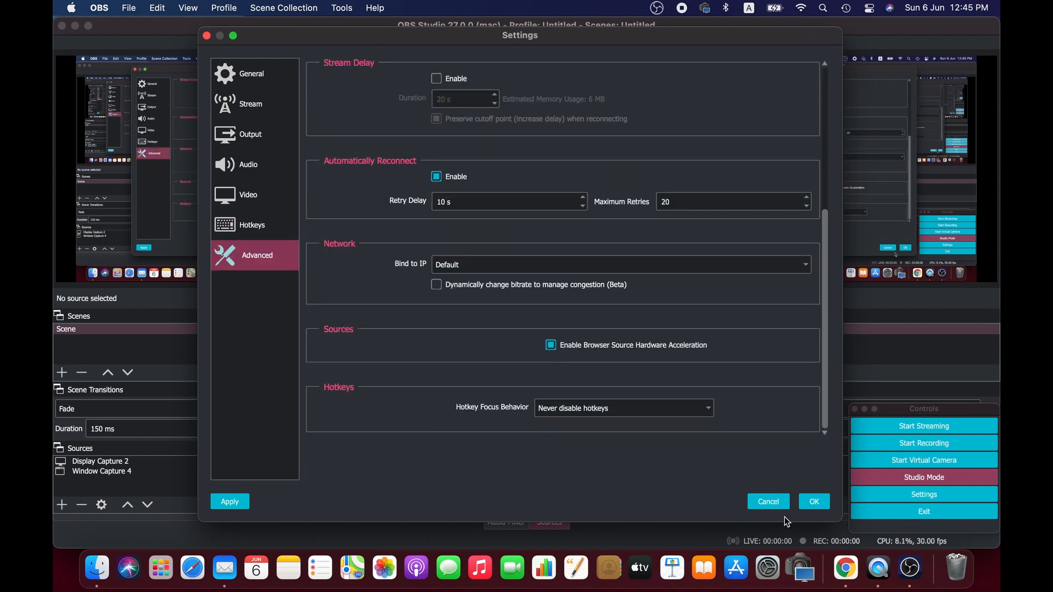
click(253, 225)
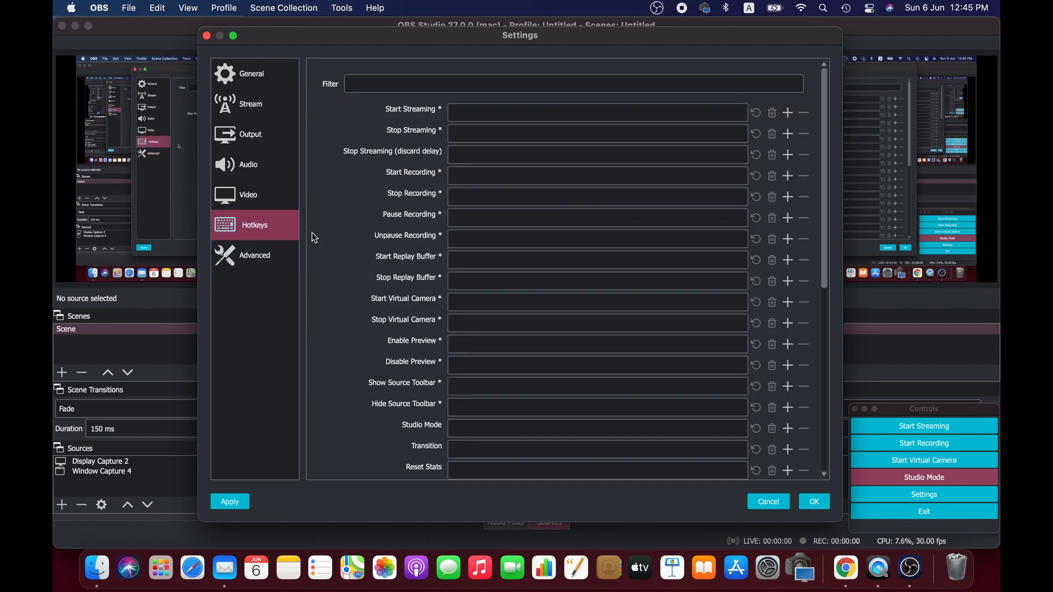
click(257, 255)
scroll(555, 355, down, 5)
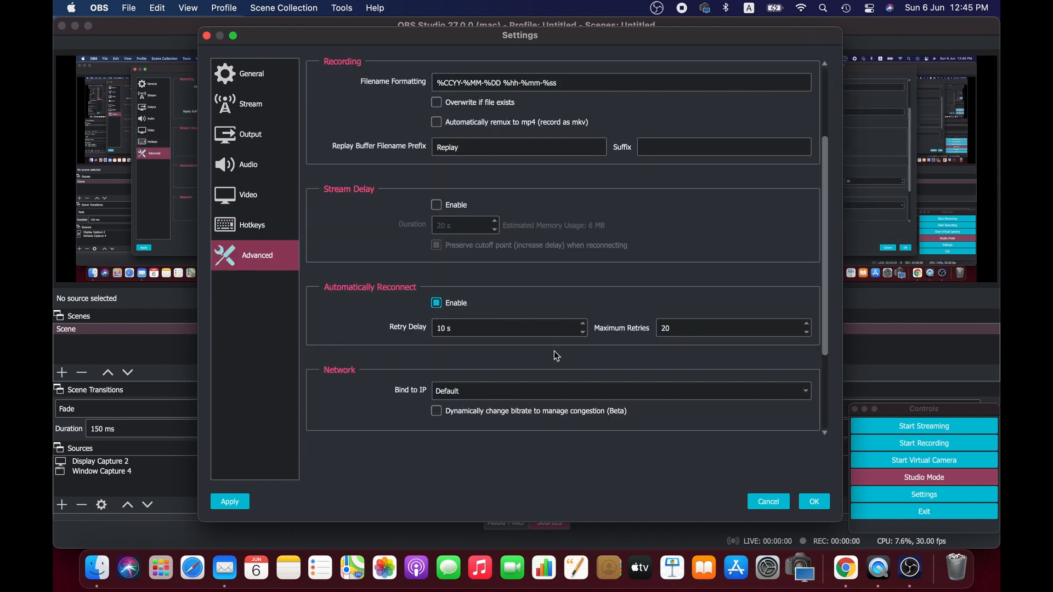
click(769, 502)
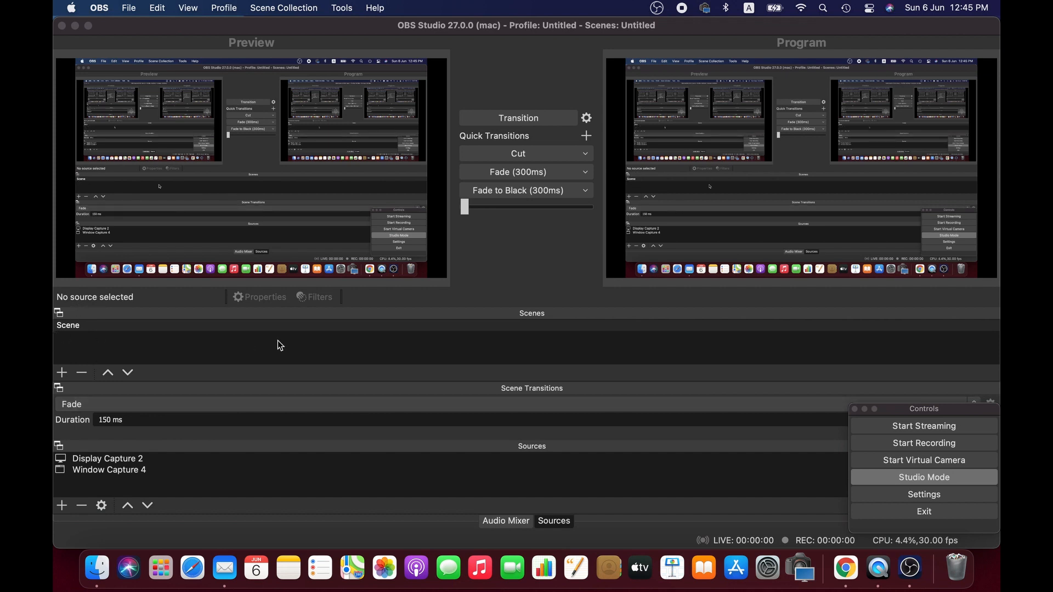
Add a new scene named Scene 5
click(62, 372)
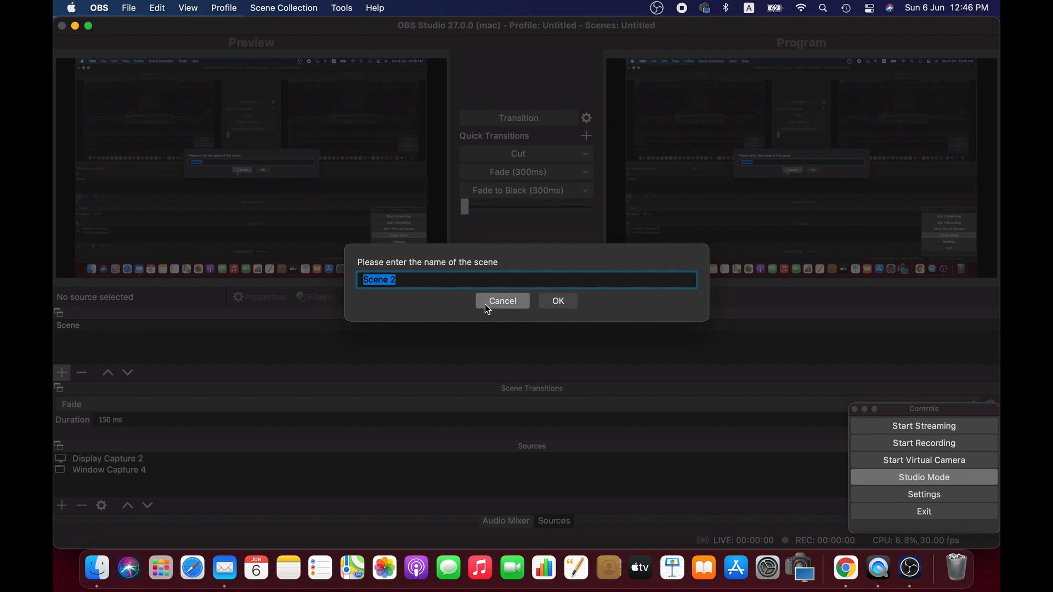
double_click(474, 282)
text(5)
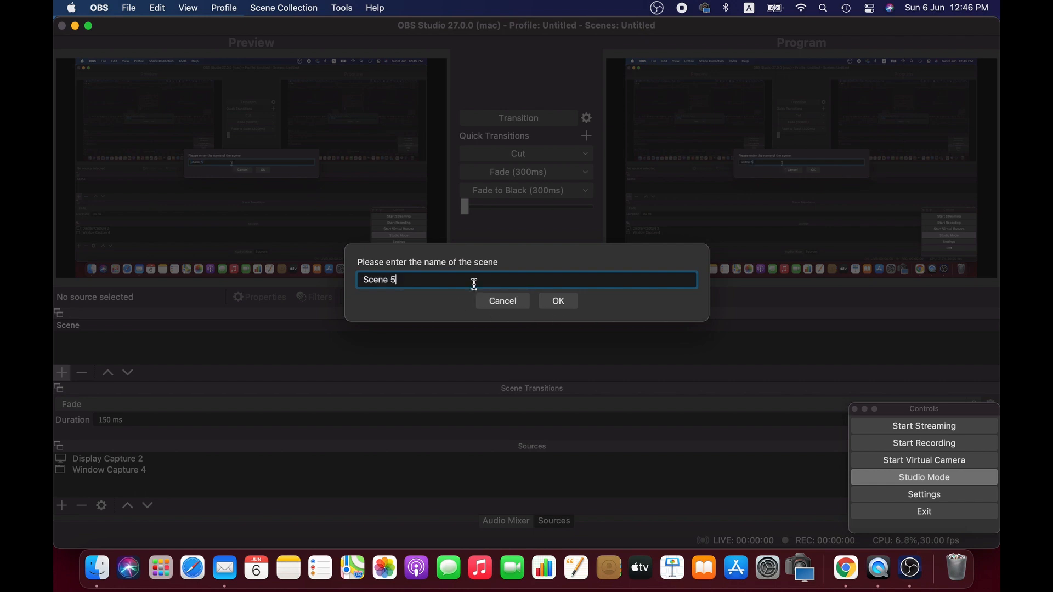
click(563, 304)
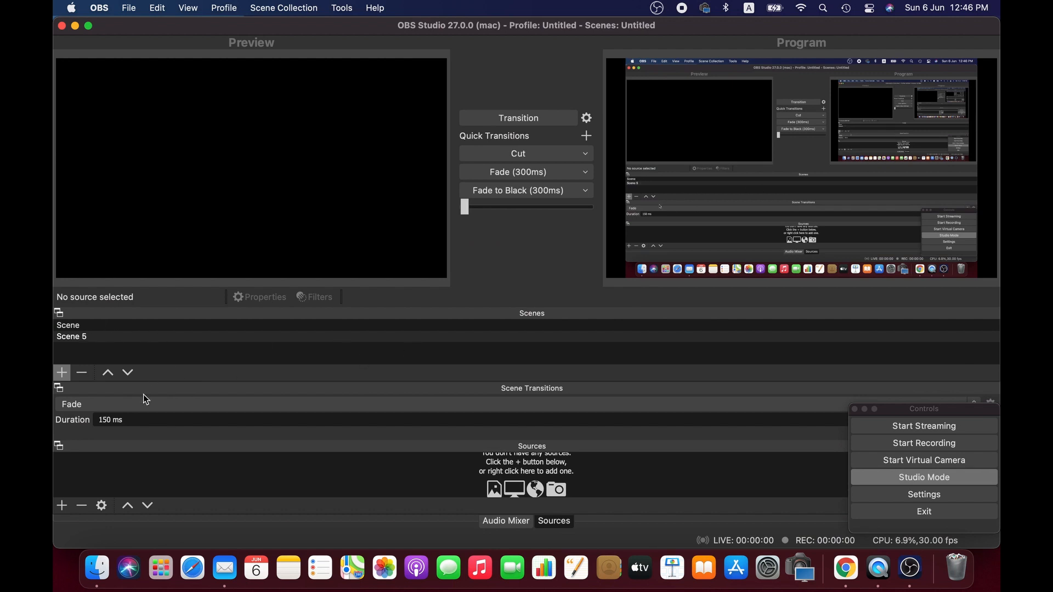
Set the scene transition duration to 50 ms and select the first scene
scroll(336, 415, down, 2)
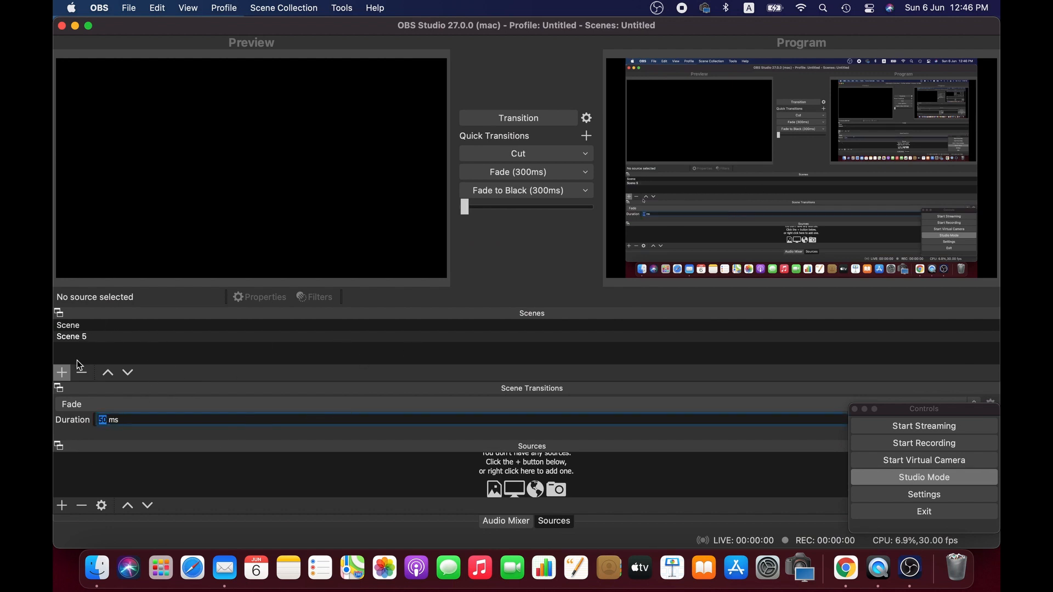
click(78, 326)
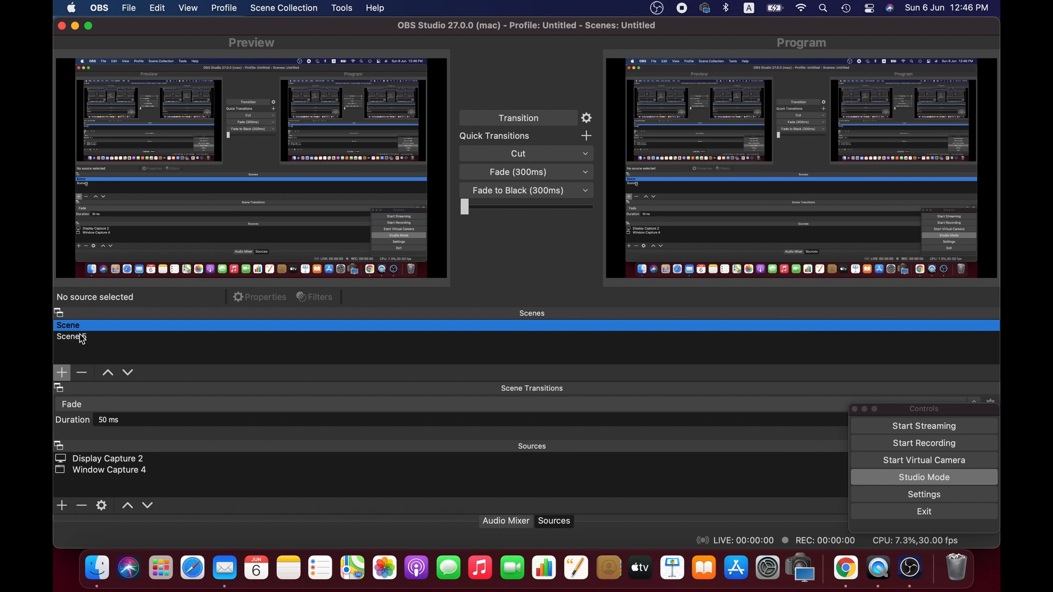
Add a new Display Capture source named Display Capture55 and accept its default properties
click(64, 506)
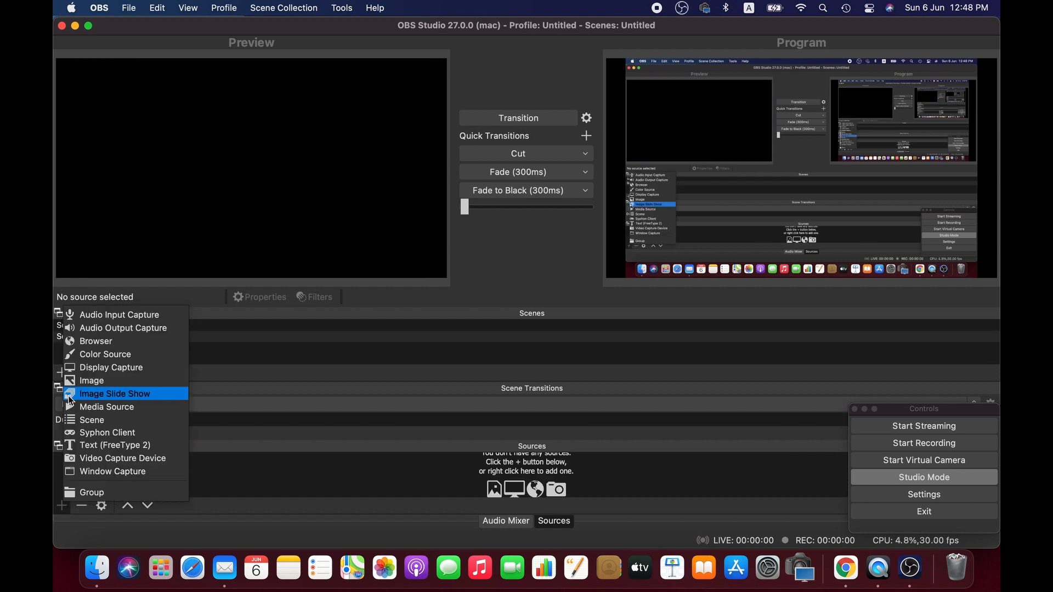
click(115, 367)
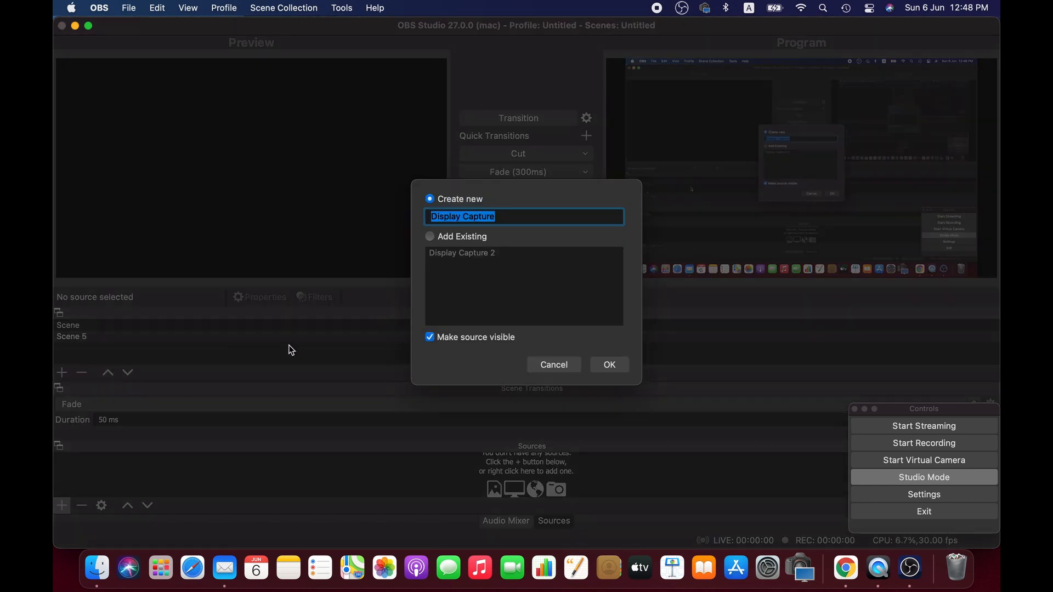
click(519, 219)
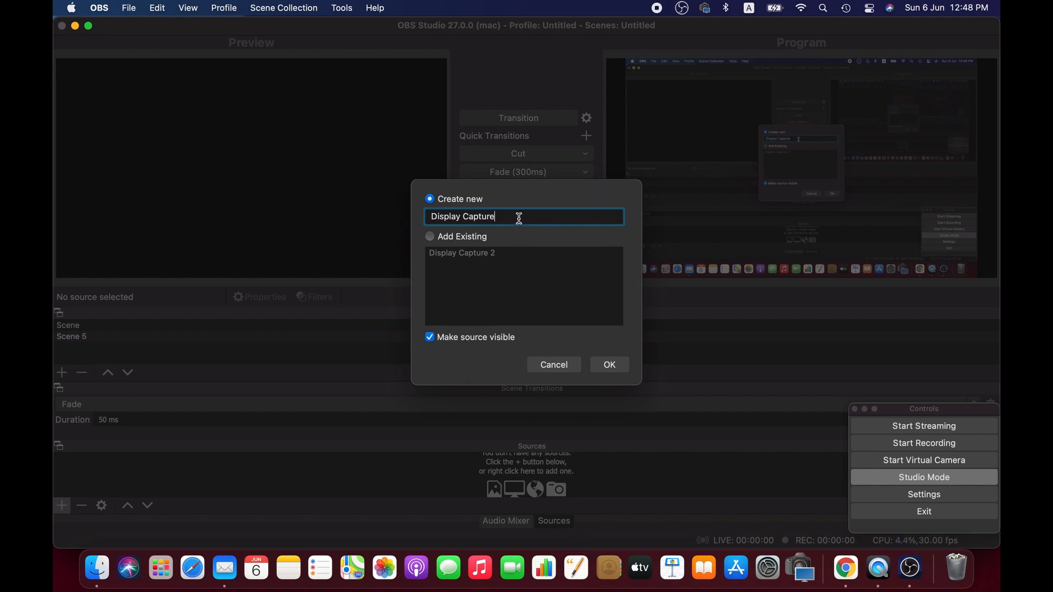
text(55)
click(608, 365)
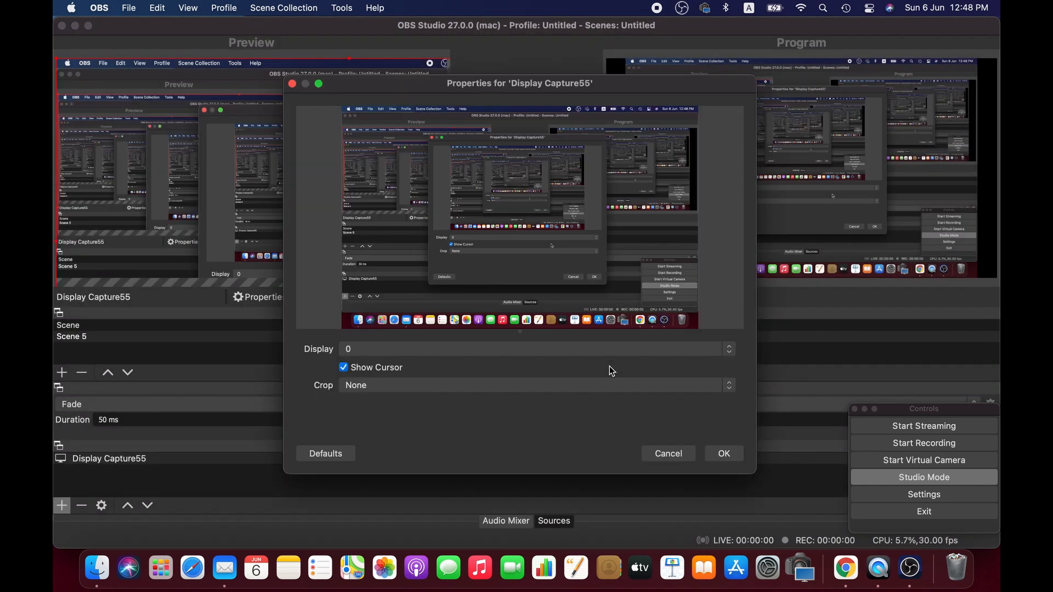
click(724, 454)
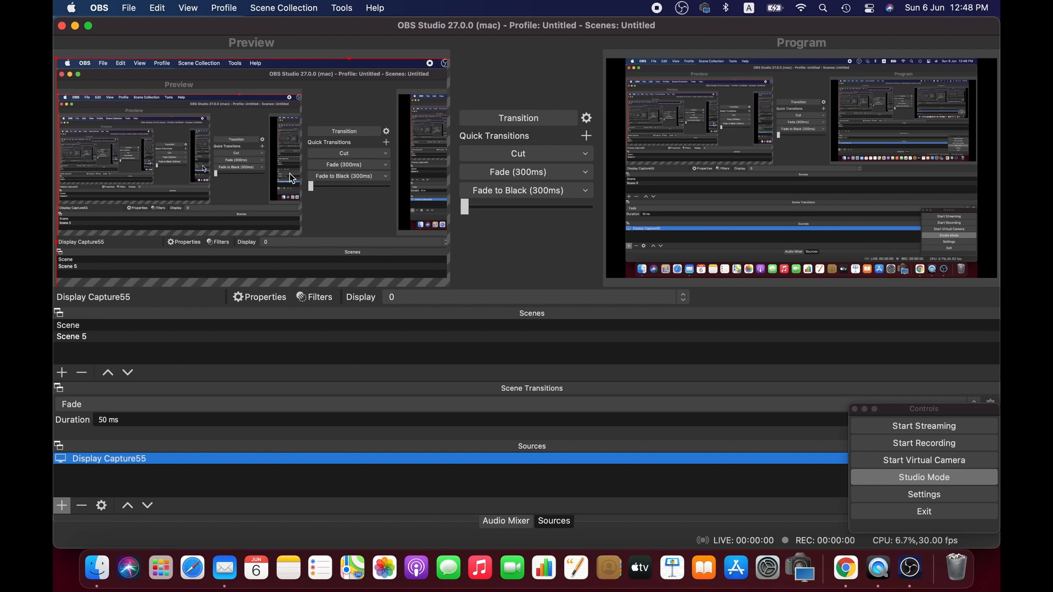
Set the preview scaling to Scale to Window
right_click(302, 121)
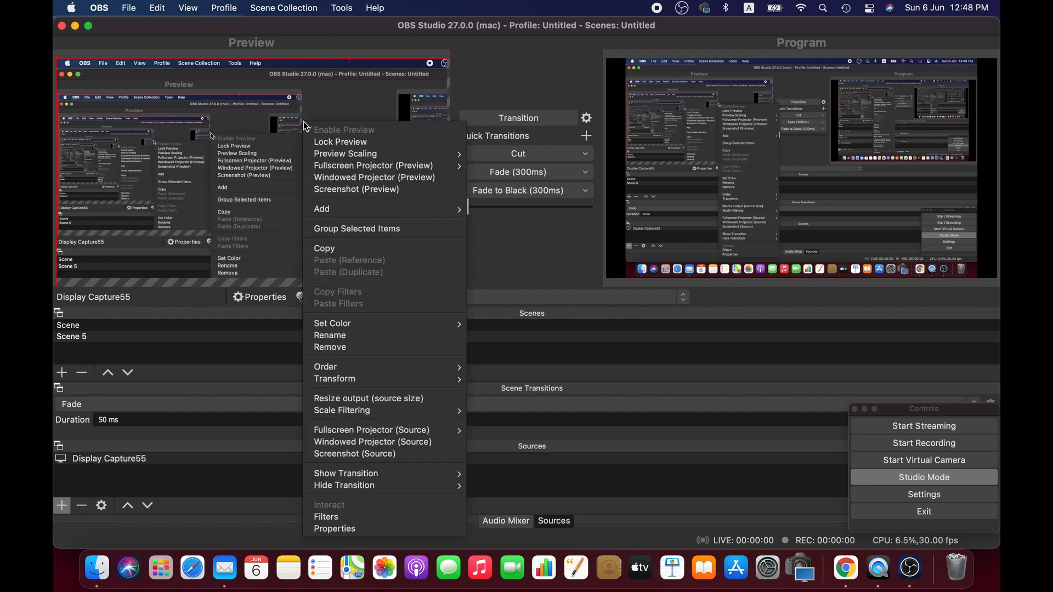
mouse_move(359, 153)
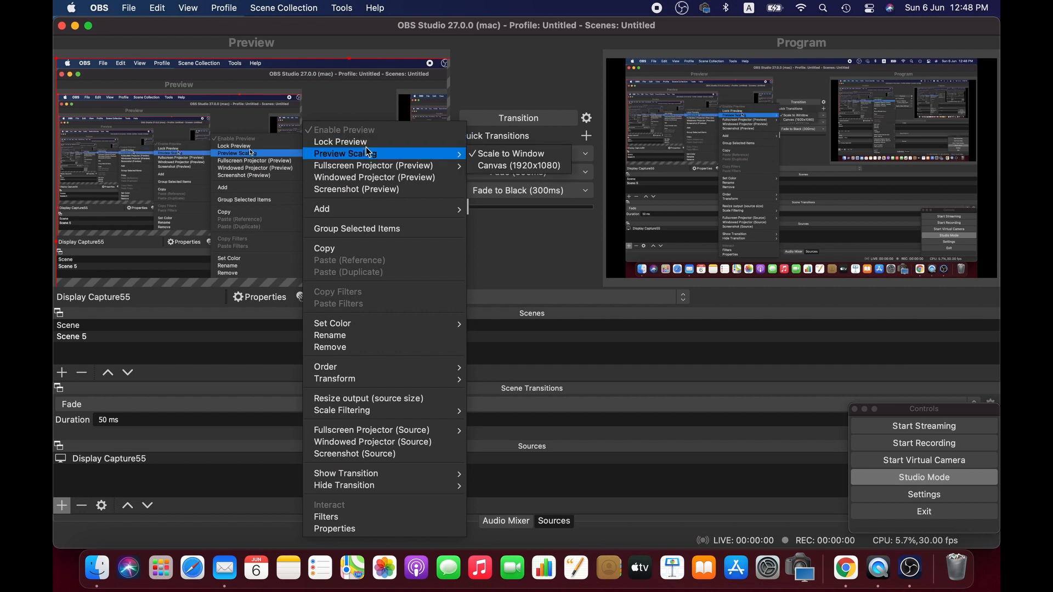
click(495, 154)
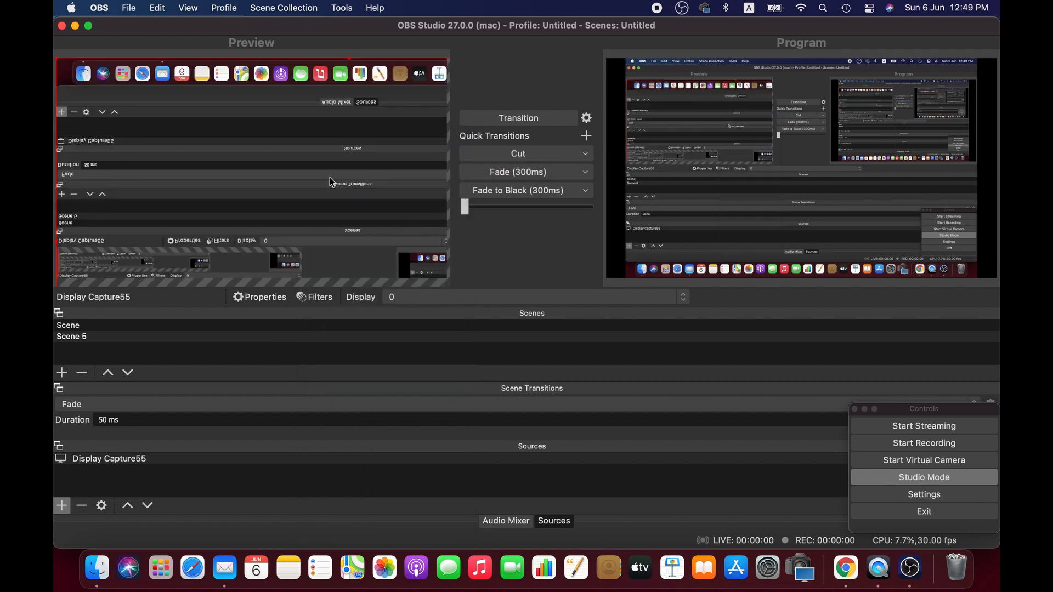
Fit the display capture source to the screen and start recording
right_click(330, 177)
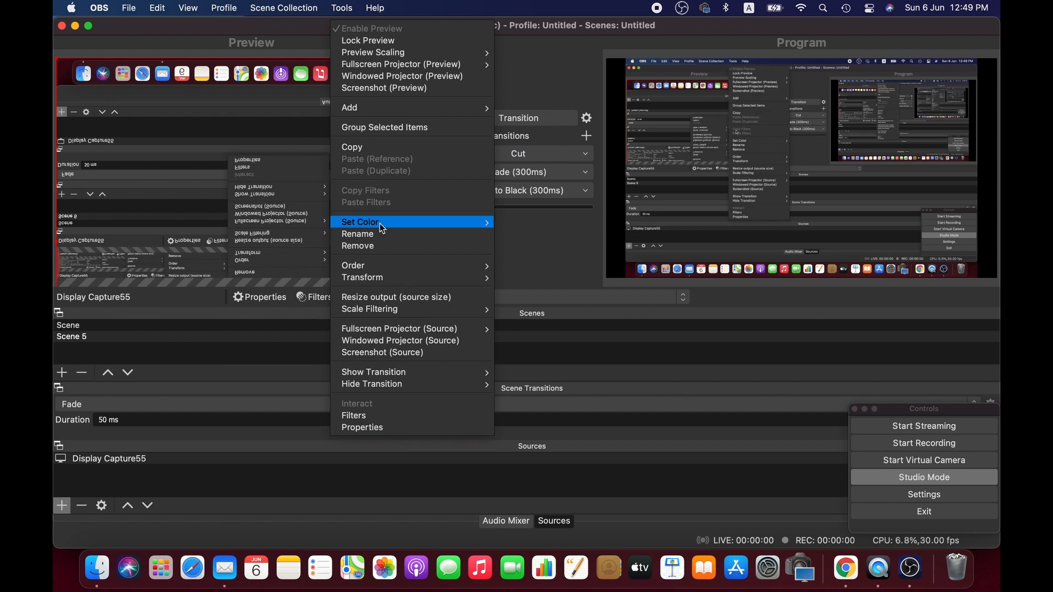
mouse_move(436, 279)
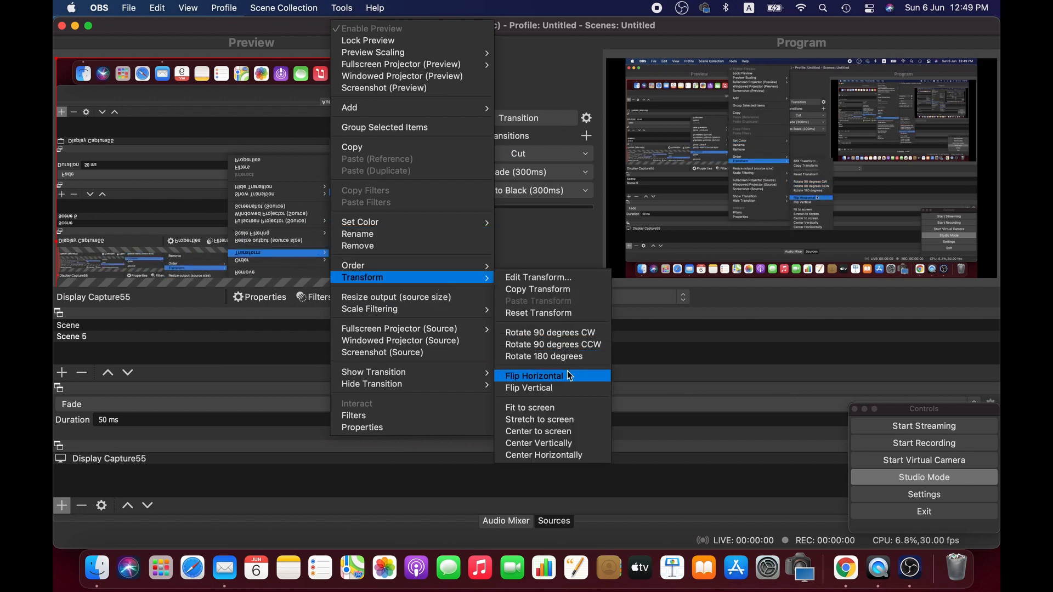
click(561, 406)
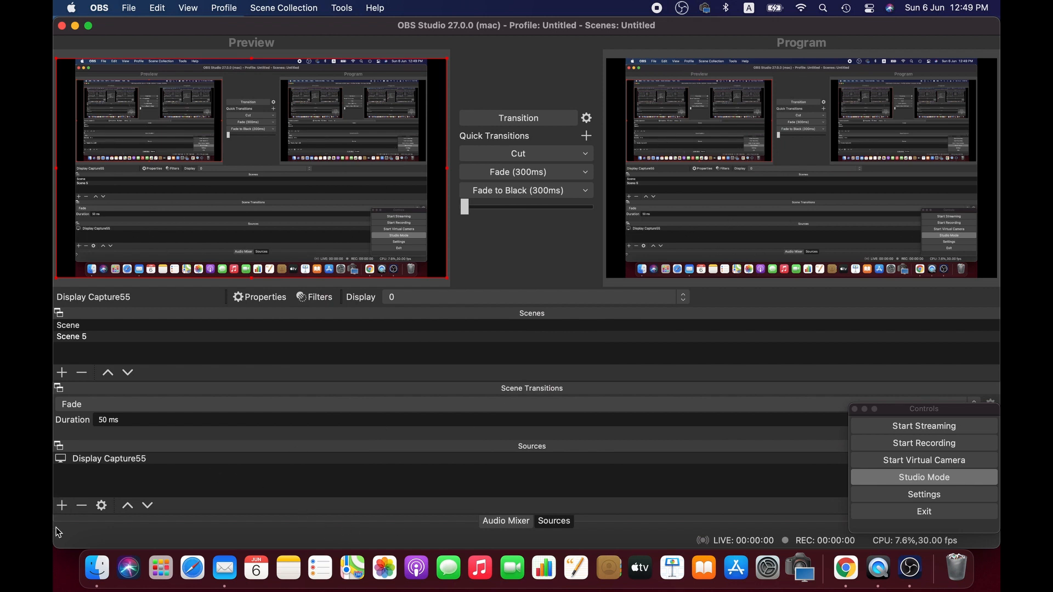
click(954, 449)
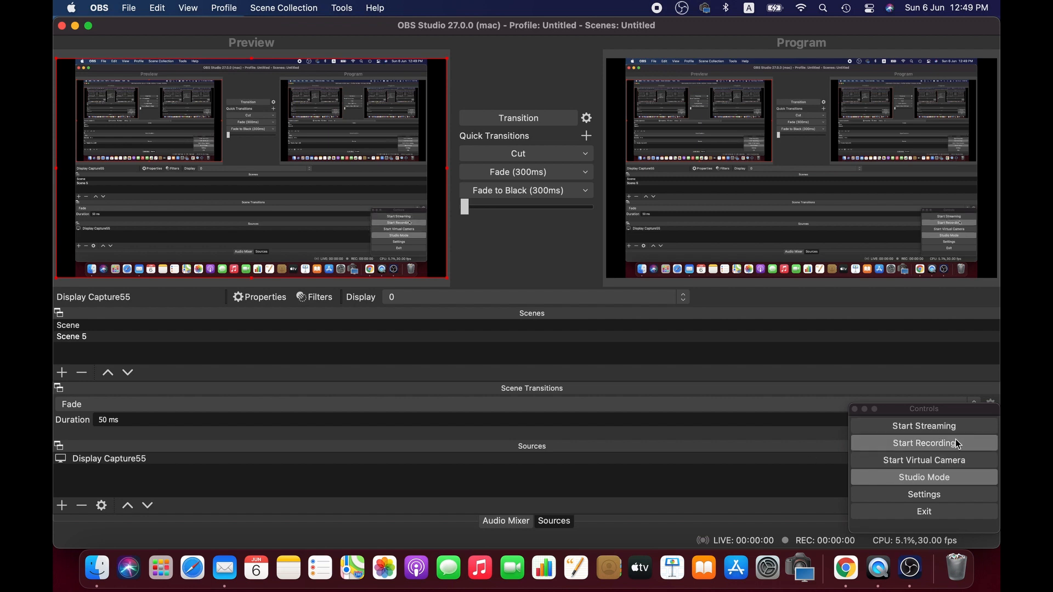